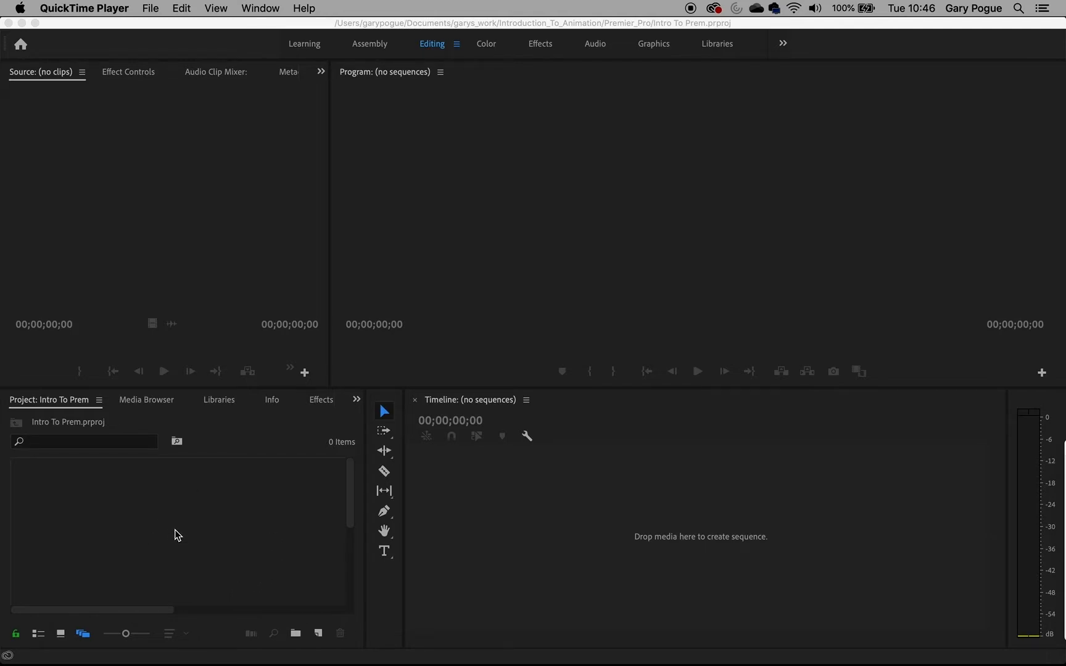
{"action": "right_click", "coordinate": [127, 487]}
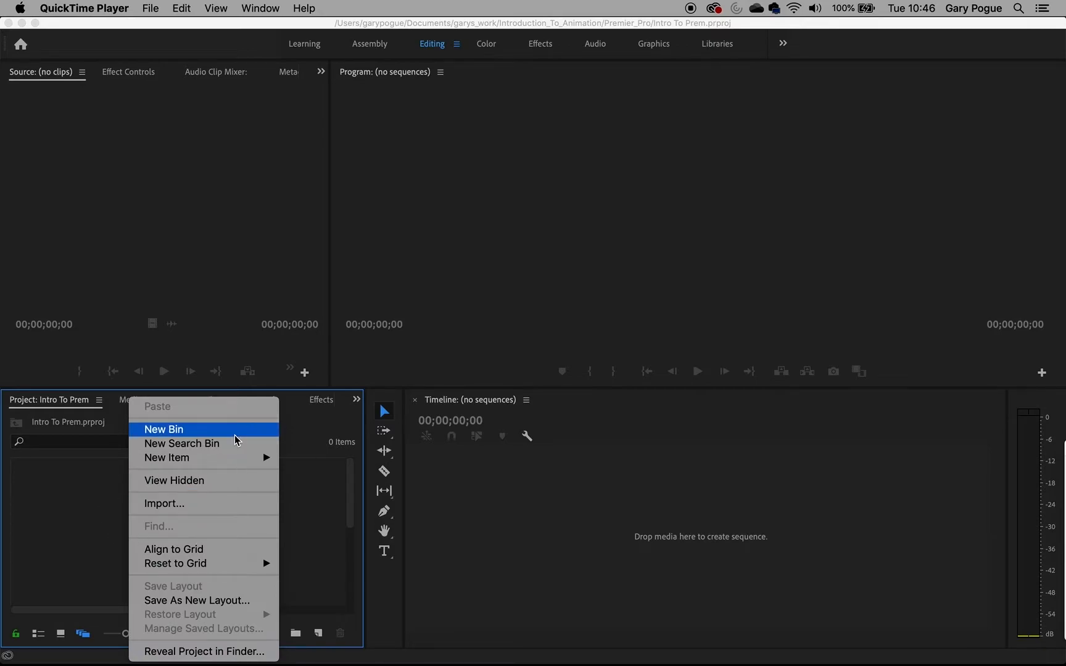
{"action": "right_click", "coordinate": [74, 483]}
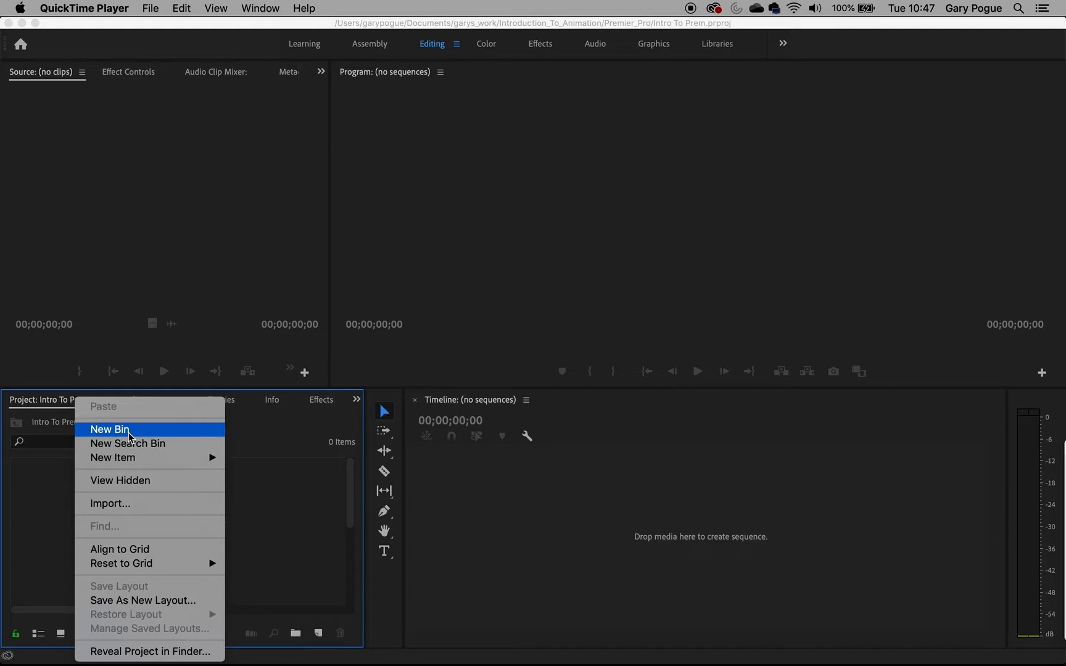
{"action": "left_click", "coordinate": [272, 567]}
{"action": "left_click", "coordinate": [320, 638]}
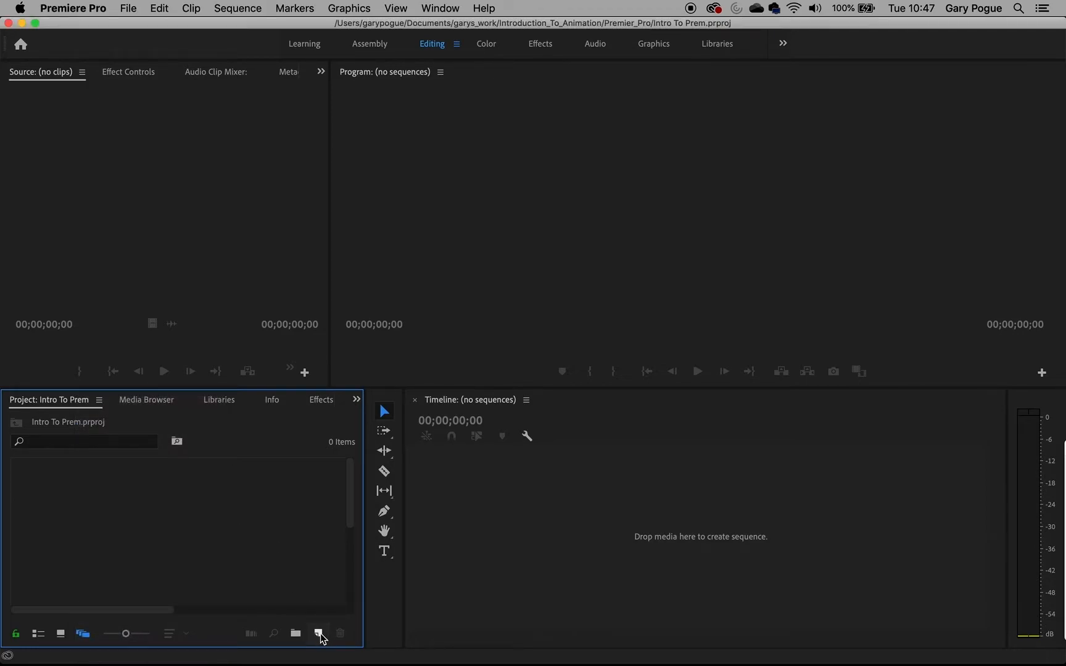
{"action": "left_click", "coordinate": [319, 636]}
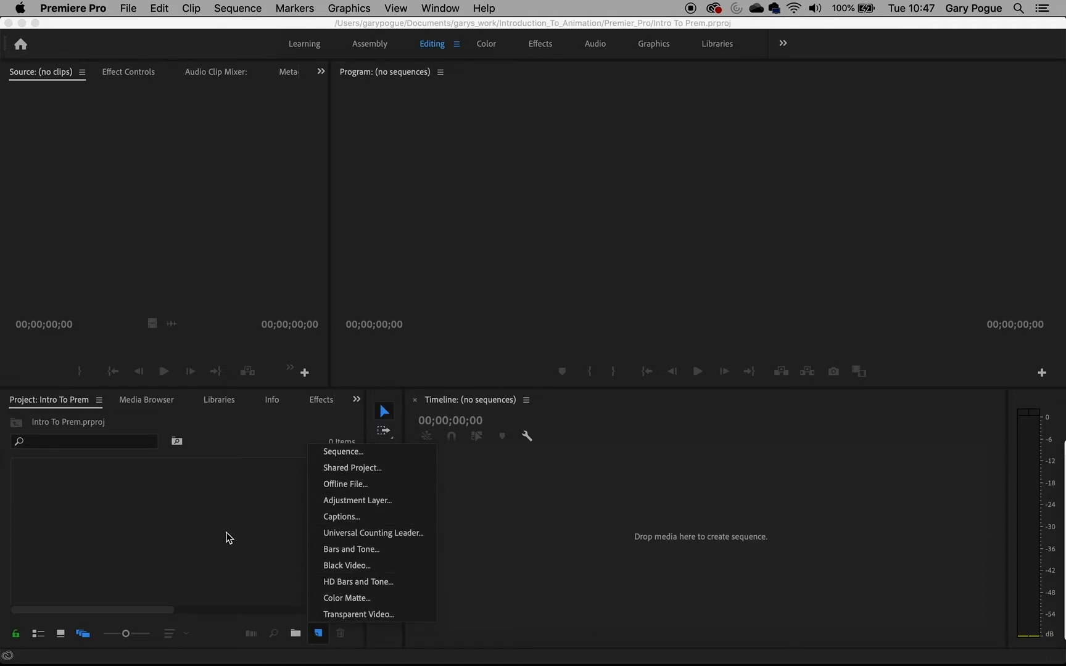
{"action": "left_click", "coordinate": [203, 510]}
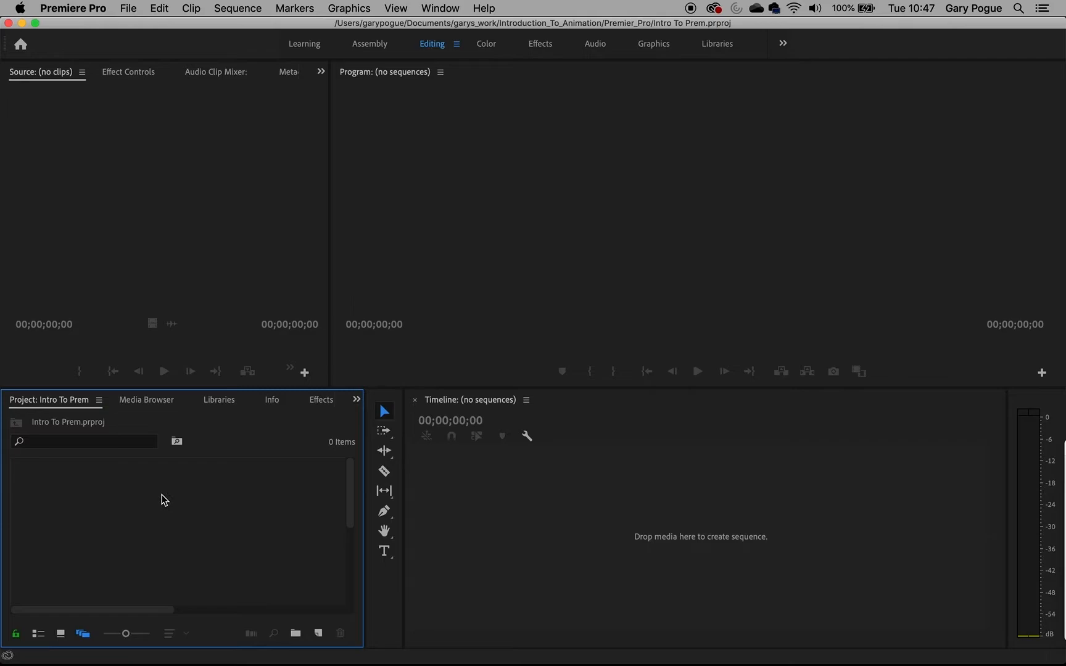
Create a new bin named Clips in the empty project
{"action": "right_click", "coordinate": [122, 495]}
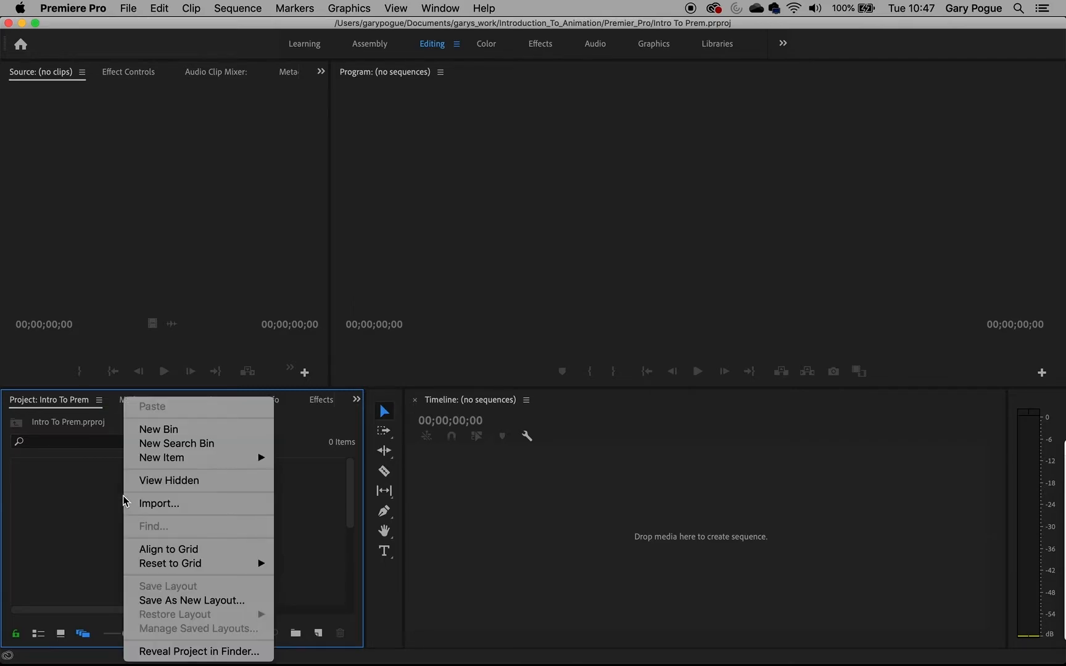
{"action": "left_click", "coordinate": [167, 429]}
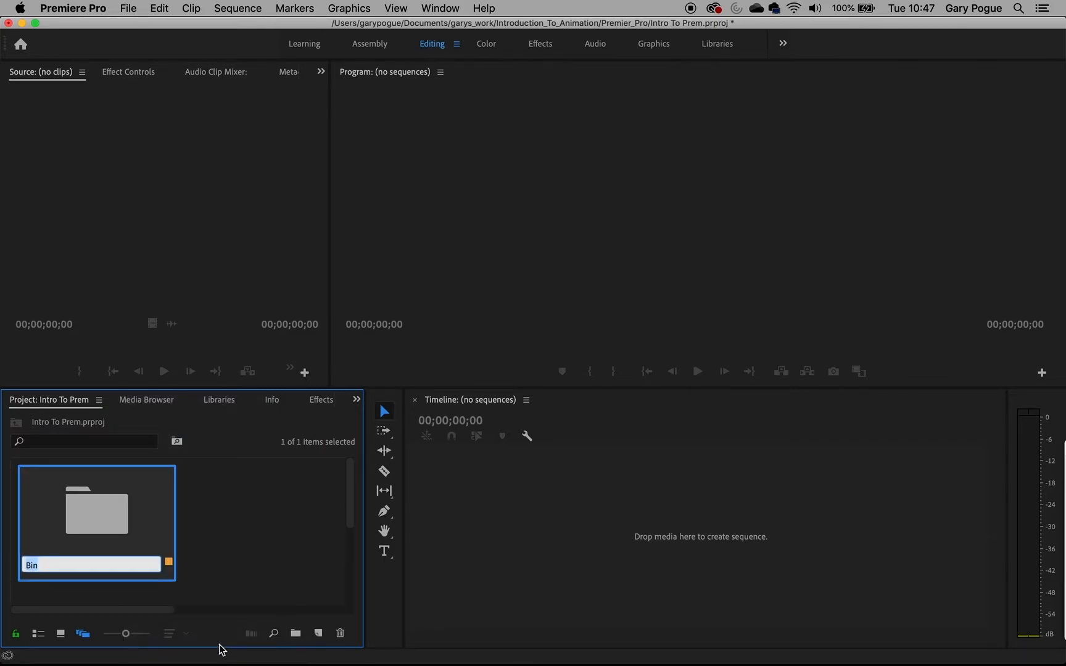
{"action": "key", "text": "BackSpace"}
{"action": "type", "text": "c"}
{"action": "left_click", "coordinate": [263, 534]}
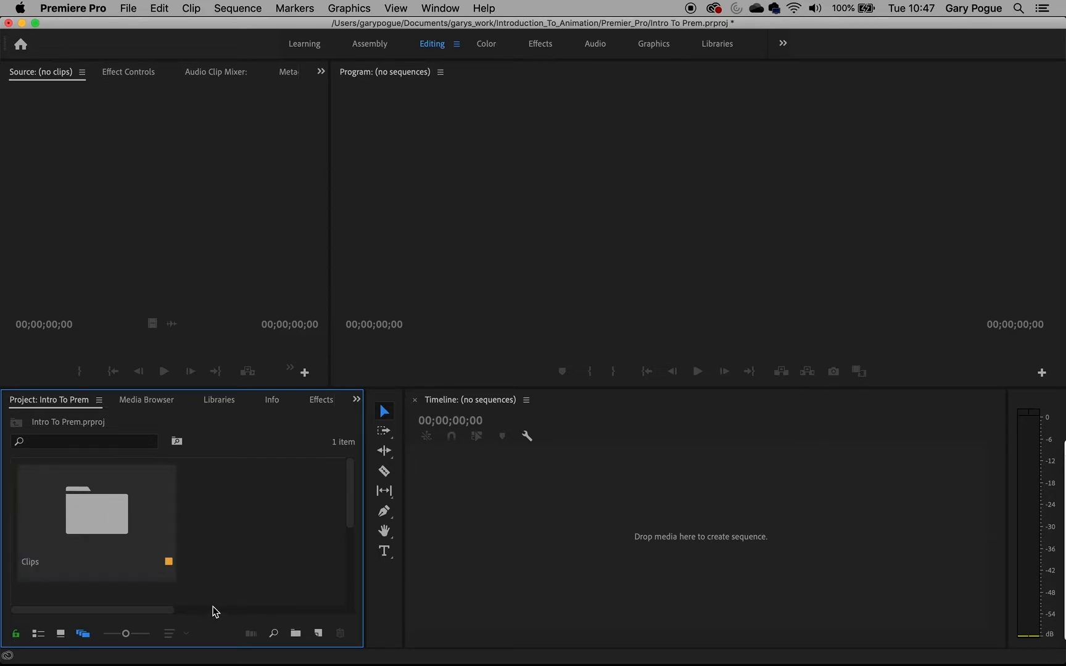
Create a second bin named Sound effects beside the Clips bin
{"action": "right_click", "coordinate": [272, 522]}
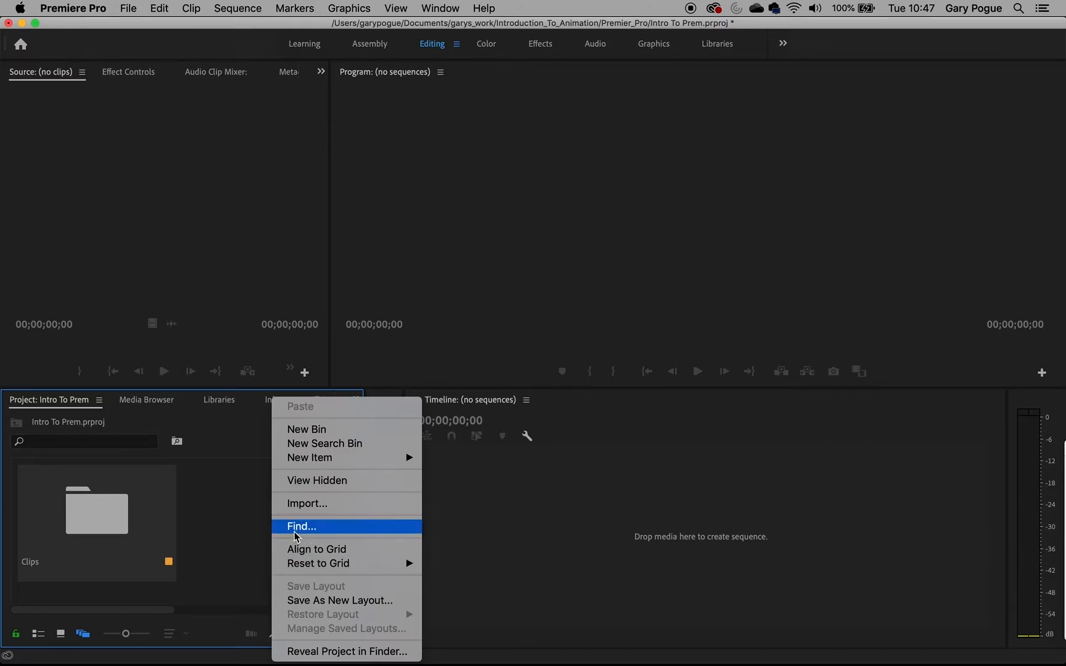
{"action": "left_click", "coordinate": [310, 429]}
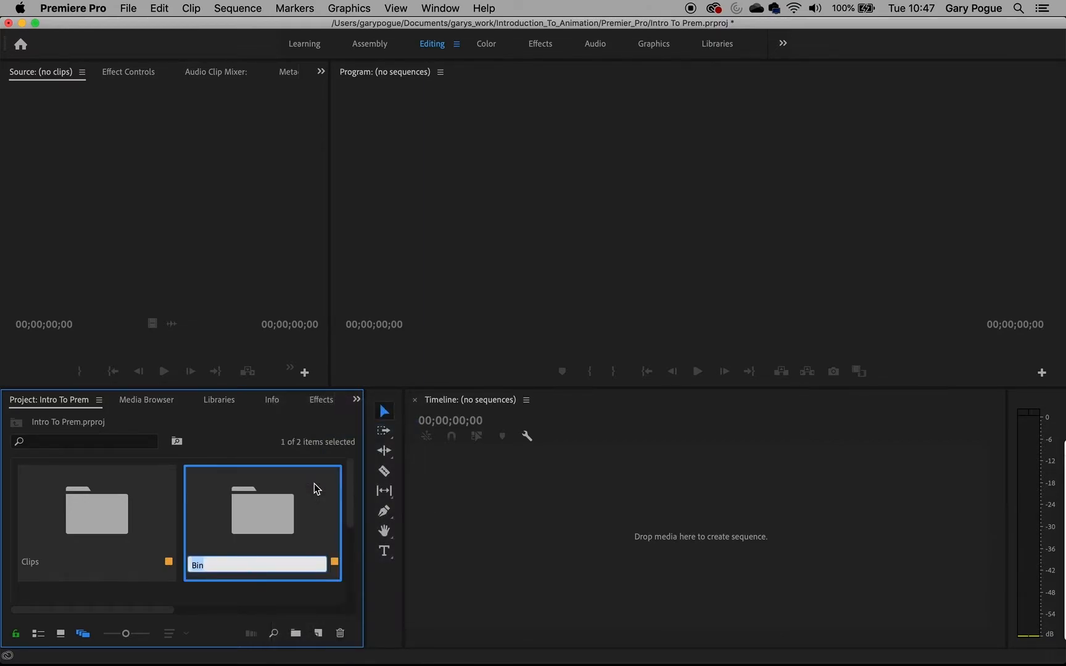
{"action": "key", "text": "BackSpace"}
{"action": "key", "text": "Return"}
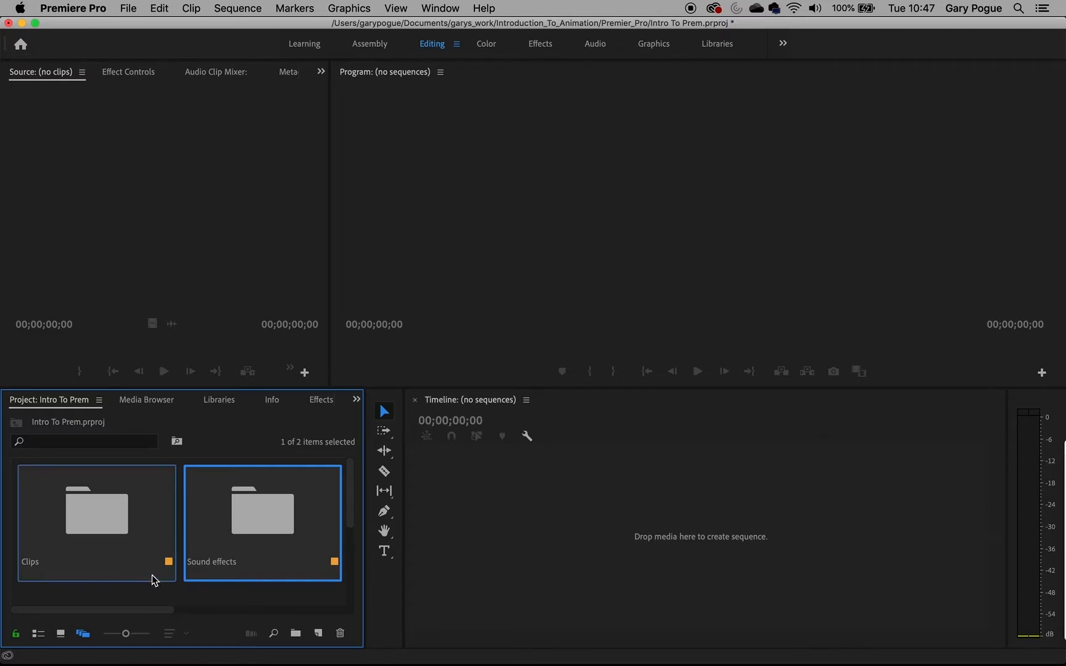
{"action": "left_click", "coordinate": [124, 527]}
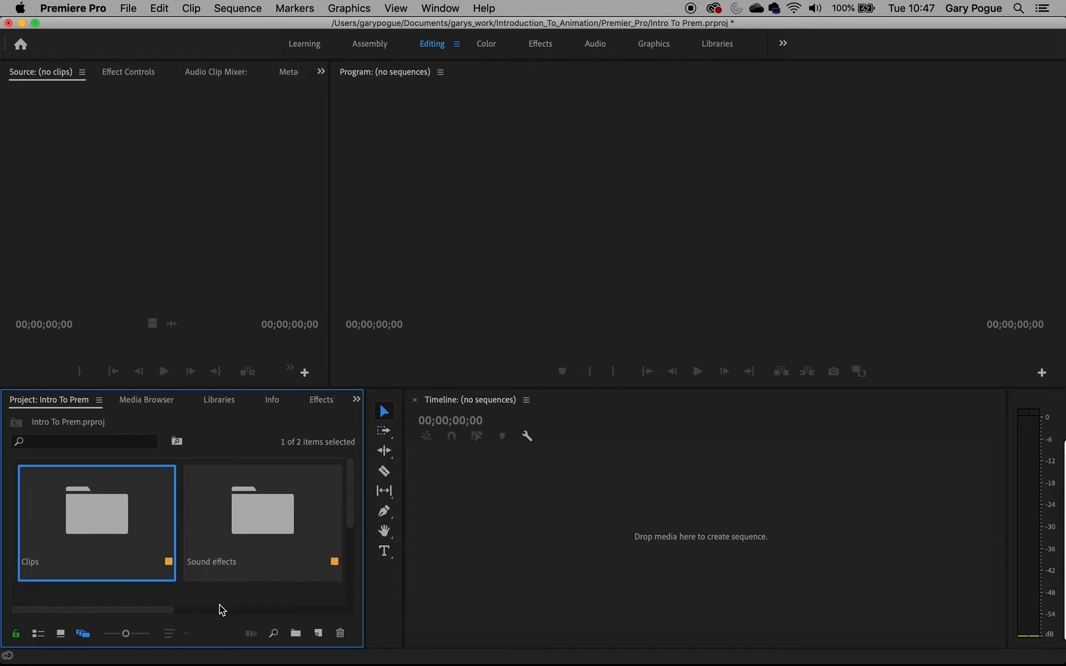
{"action": "right_click", "coordinate": [191, 599]}
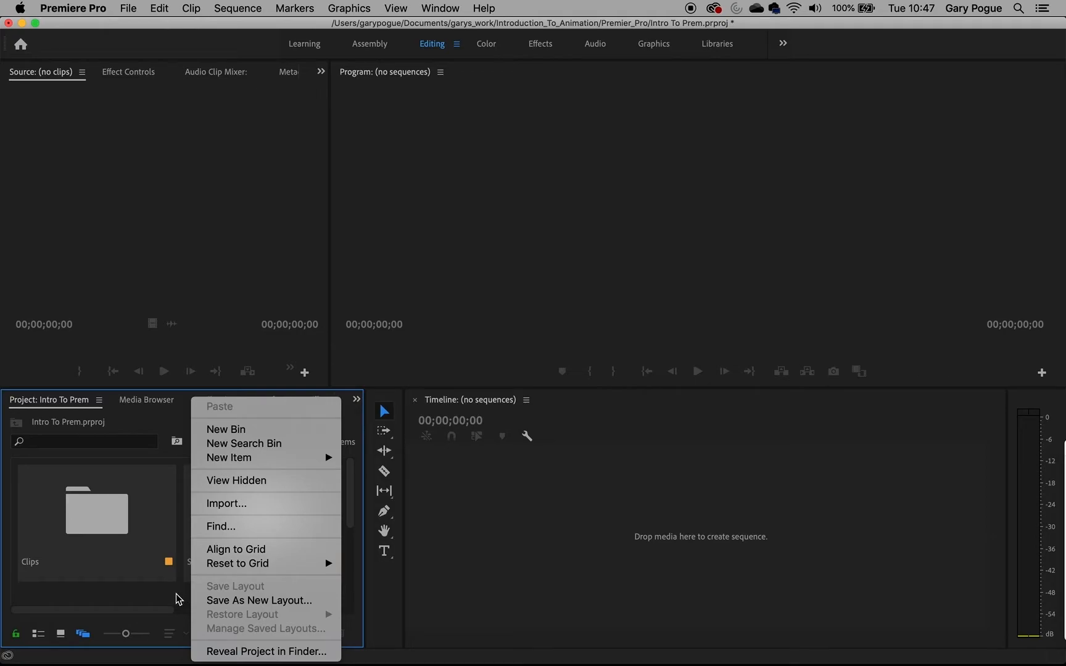
{"action": "left_click", "coordinate": [148, 593]}
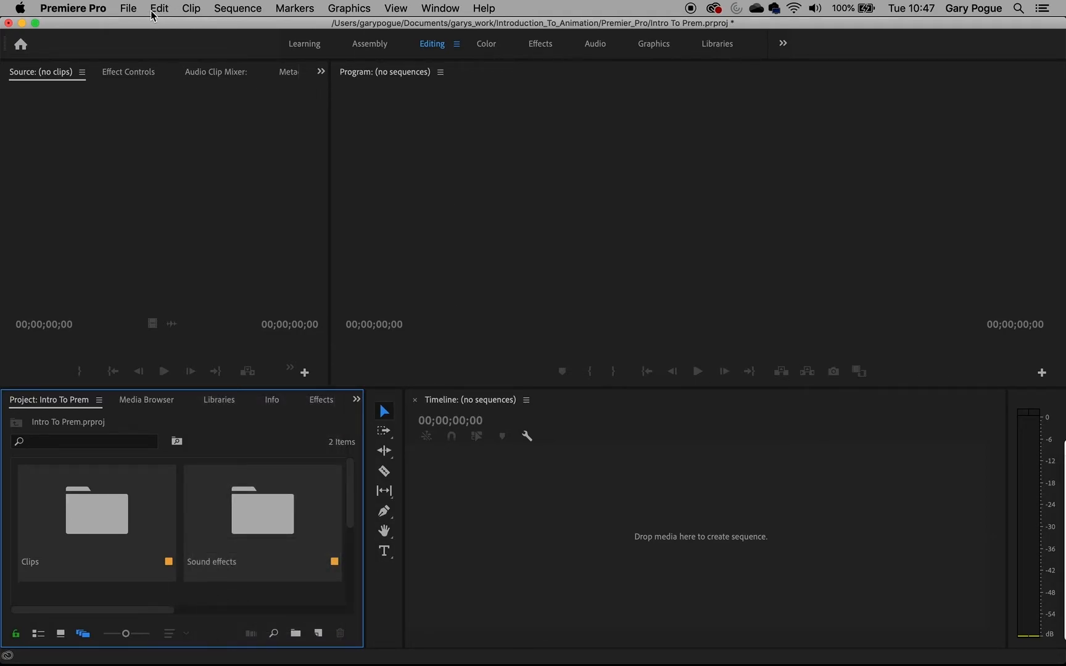
{"action": "left_click", "coordinate": [129, 9]}
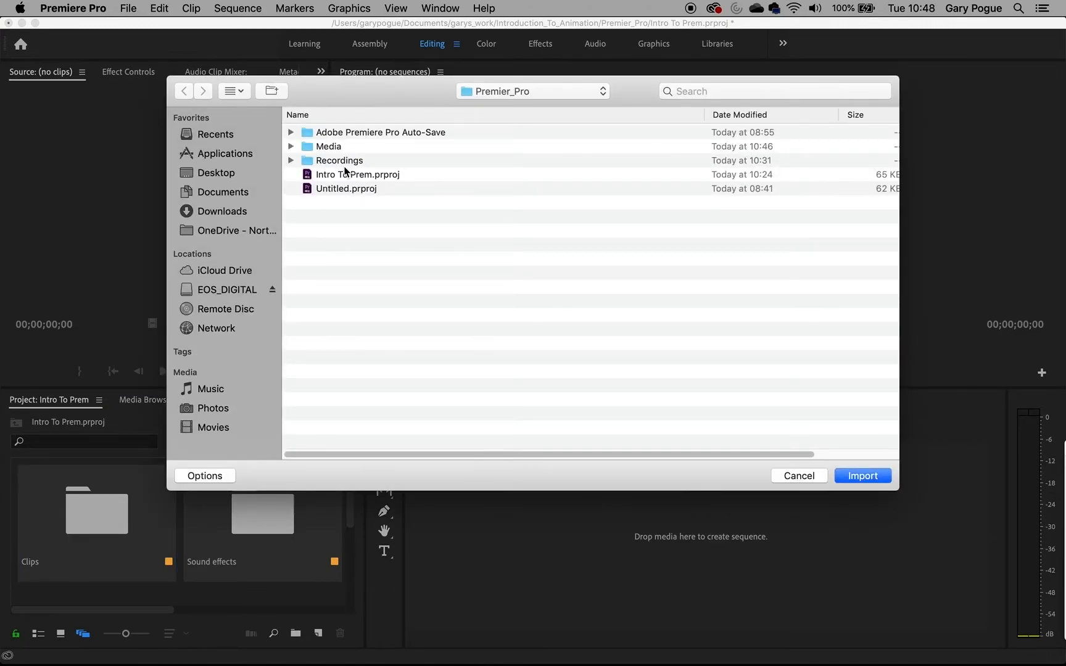
{"action": "left_click", "coordinate": [799, 476]}
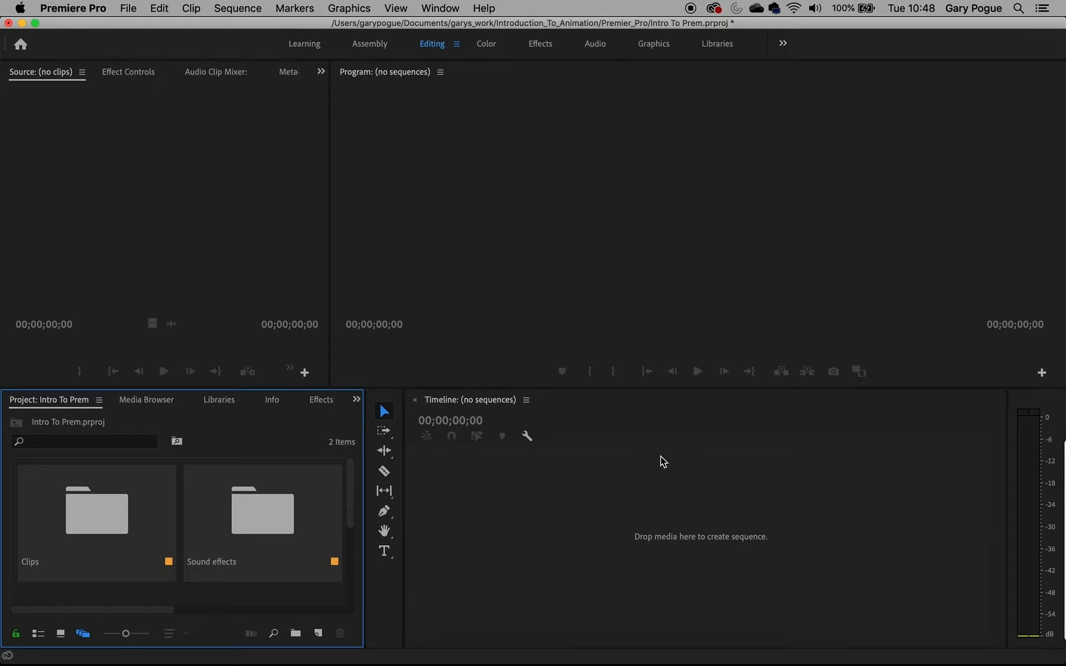
Import all the video and audio files from the Media folder into the project
{"action": "key", "text": "super+i"}
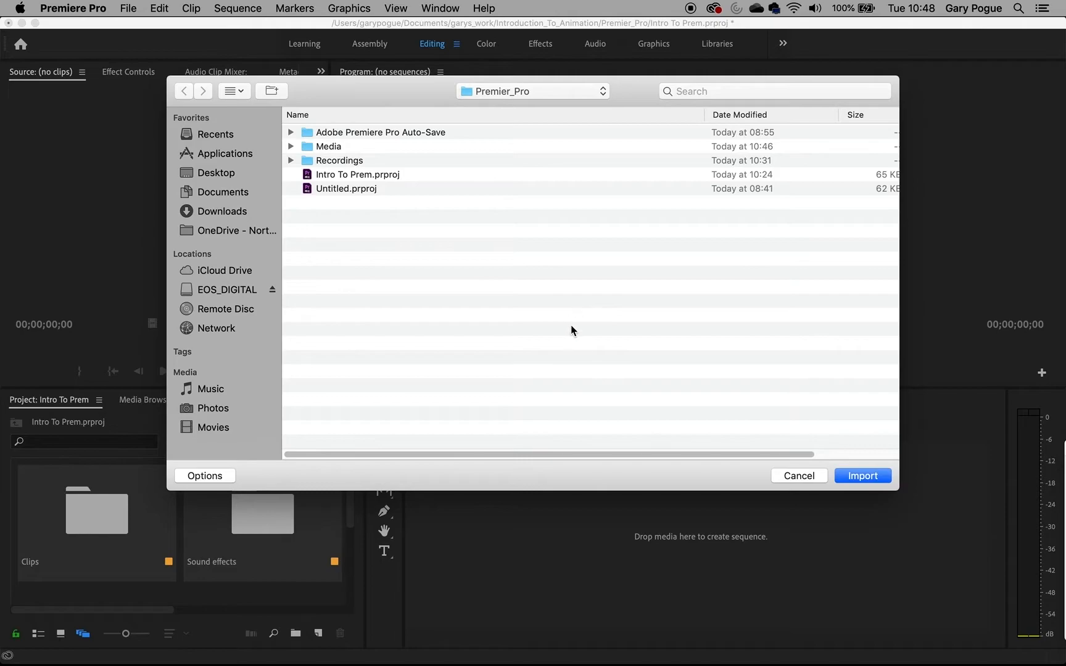
{"action": "double_click", "coordinate": [330, 146]}
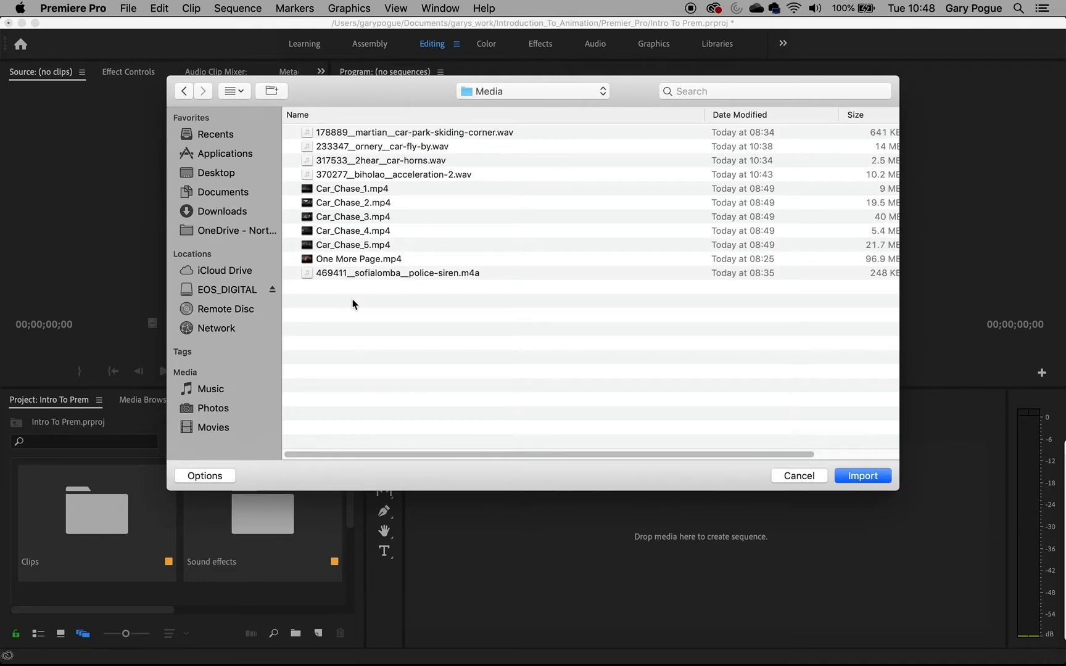
{"action": "left_click_drag", "start_coordinate": [364, 361], "coordinate": [377, 121]}
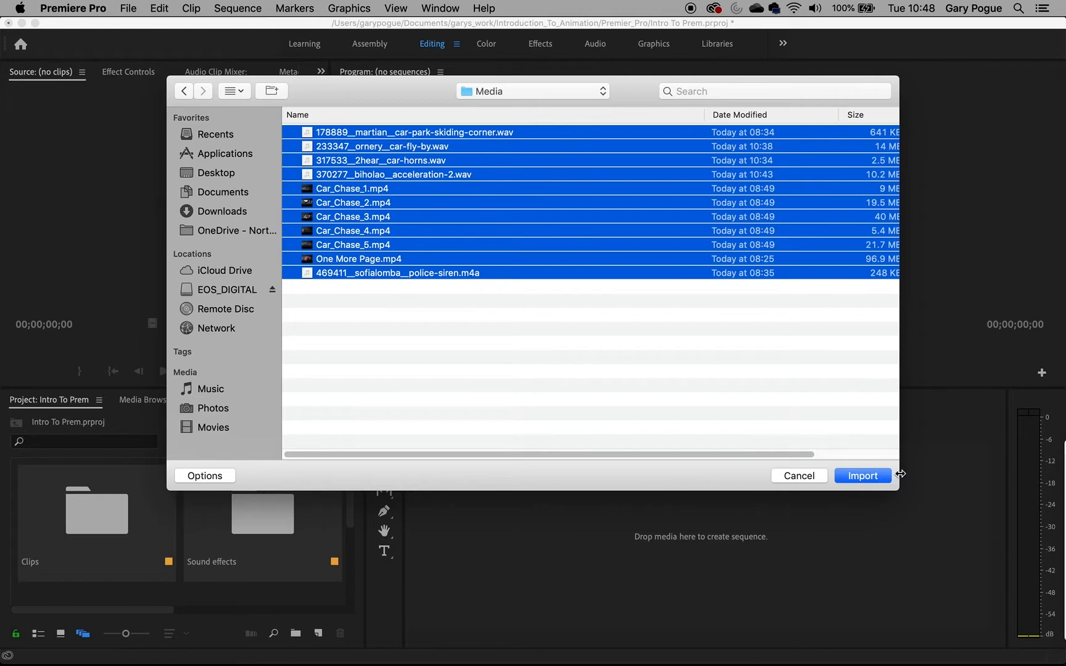
{"action": "left_click", "coordinate": [873, 482]}
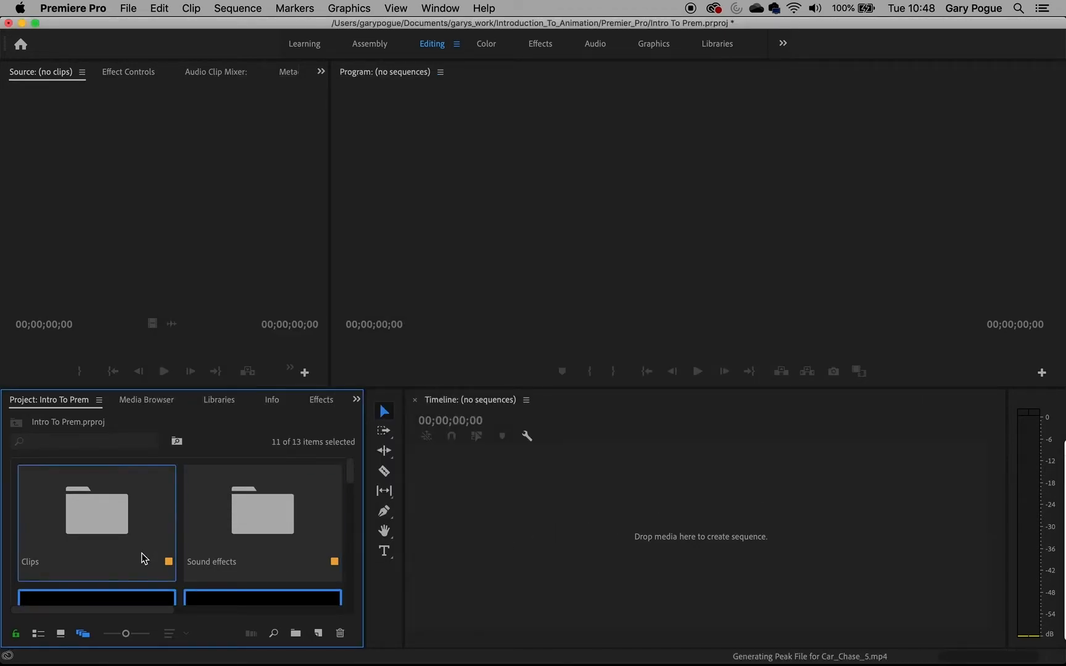
Reduce the project thumbnails to their smallest size and look through the imported media
{"action": "scroll", "coordinate": [145, 554], "scroll_direction": "down", "scroll_amount": 3}
{"action": "scroll", "coordinate": [214, 552], "scroll_direction": "up", "scroll_amount": 3}
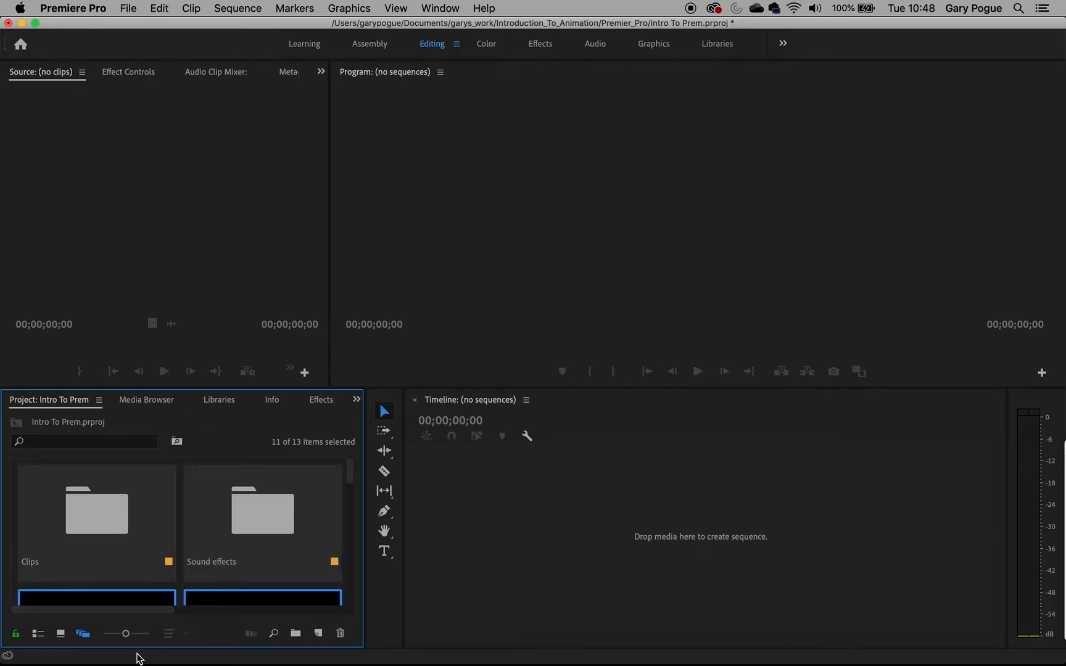
{"action": "left_click_drag", "start_coordinate": [124, 635], "coordinate": [105, 636]}
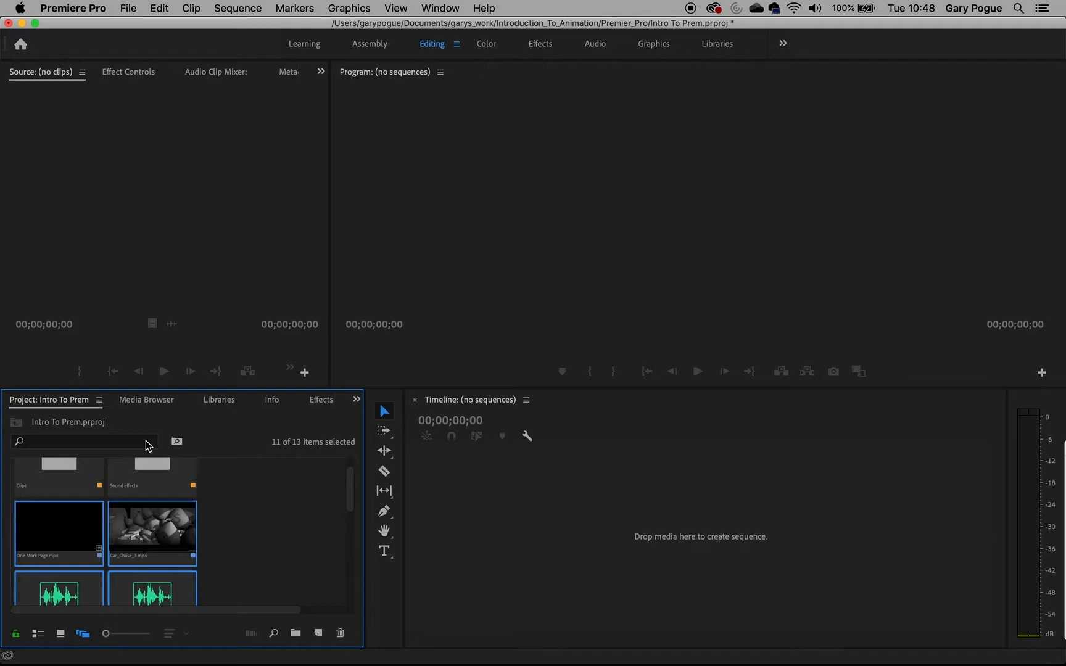
{"action": "scroll", "coordinate": [138, 547], "scroll_direction": "down", "scroll_amount": 3}
{"action": "scroll", "coordinate": [206, 511], "scroll_direction": "up", "scroll_amount": 2}
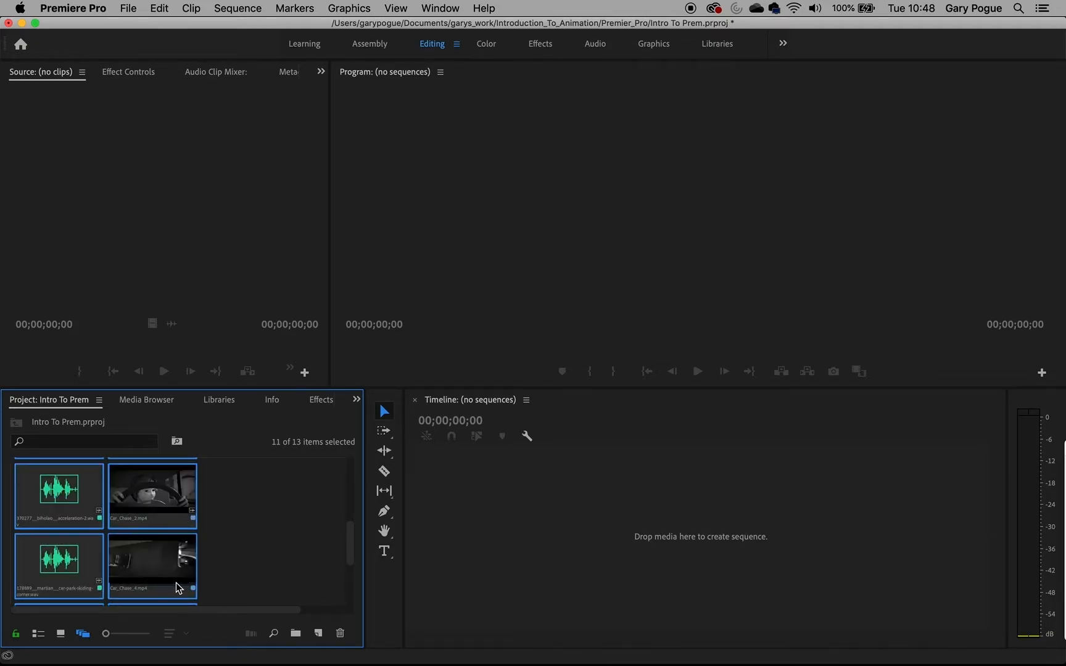
{"action": "scroll", "coordinate": [175, 579], "scroll_direction": "down", "scroll_amount": 2}
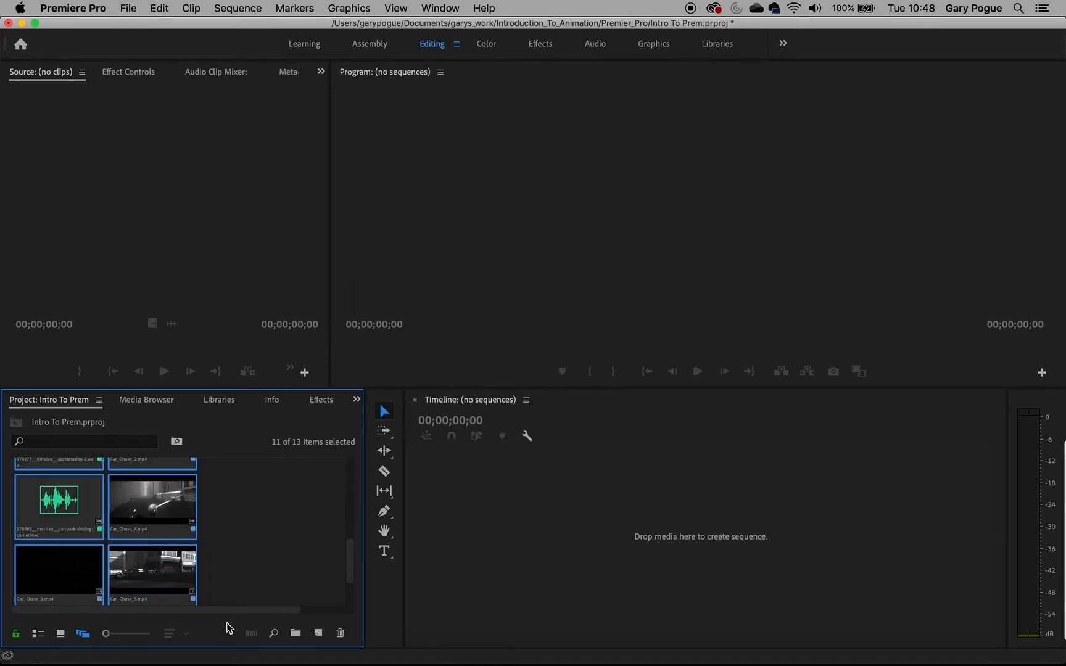
Show the project items as a list, enlarge the project area to fit every item, and clear the selection
{"action": "left_click", "coordinate": [40, 634]}
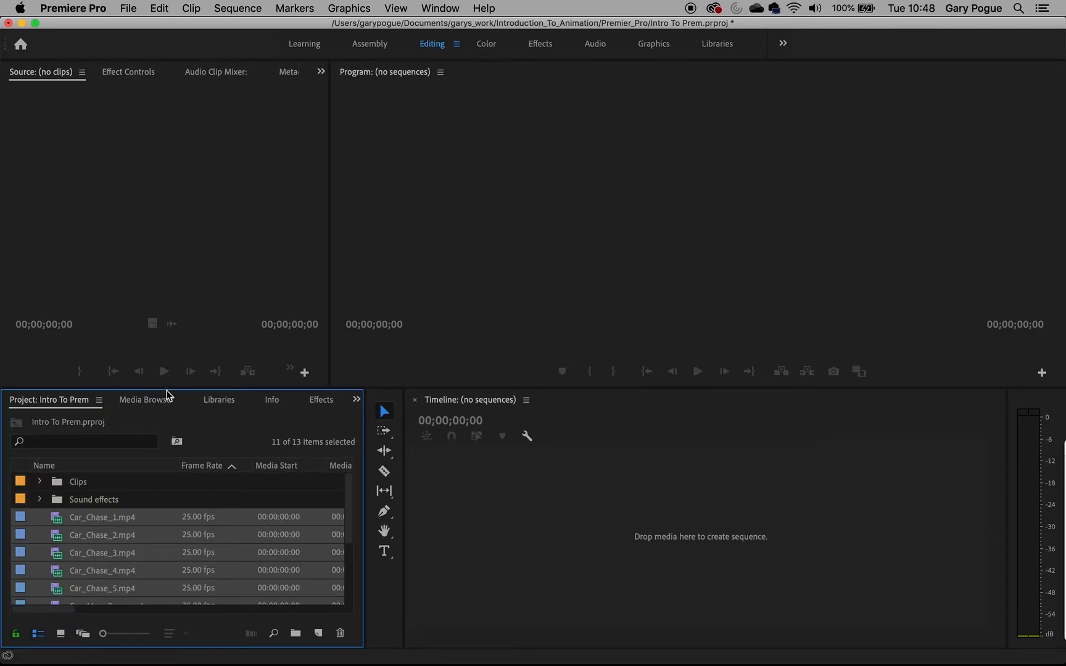
{"action": "left_click_drag", "start_coordinate": [171, 388], "coordinate": [191, 261]}
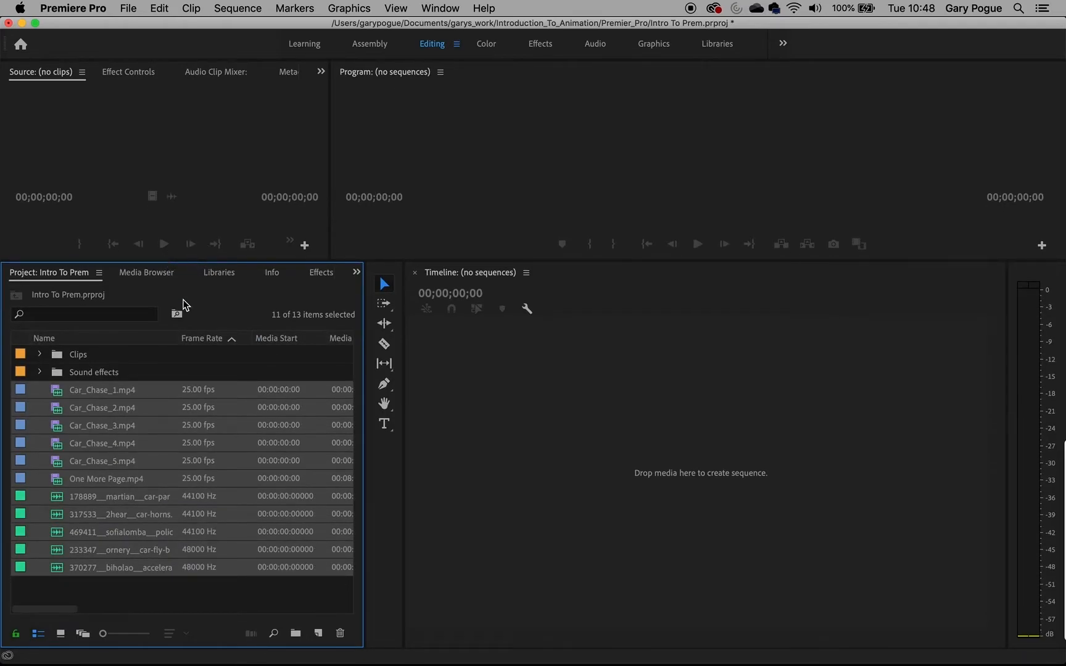
{"action": "left_click", "coordinate": [131, 605]}
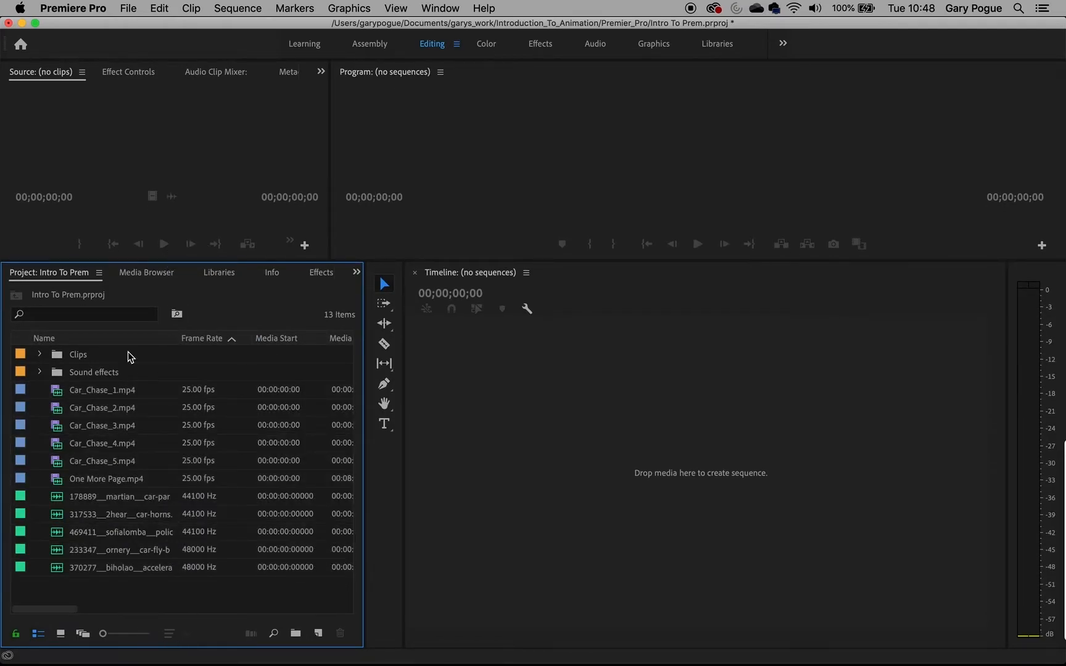
Move the video files from Car_Chase_1.mp4 through One More Page.mp4 into the Clips bin
{"action": "left_click", "coordinate": [103, 567]}
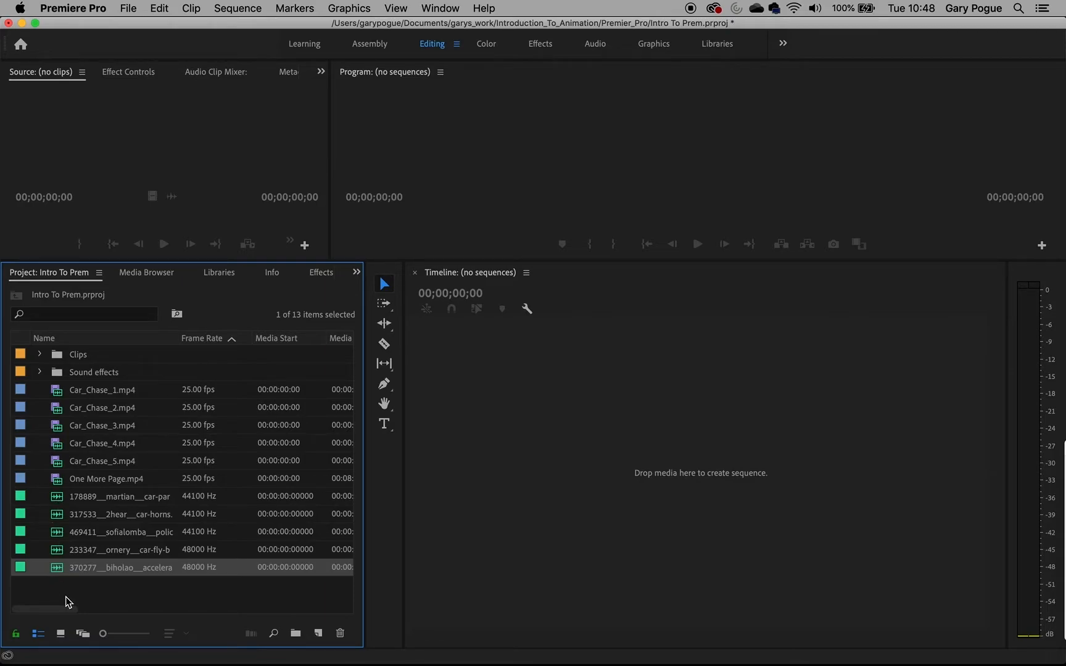
{"action": "left_click", "coordinate": [55, 394]}
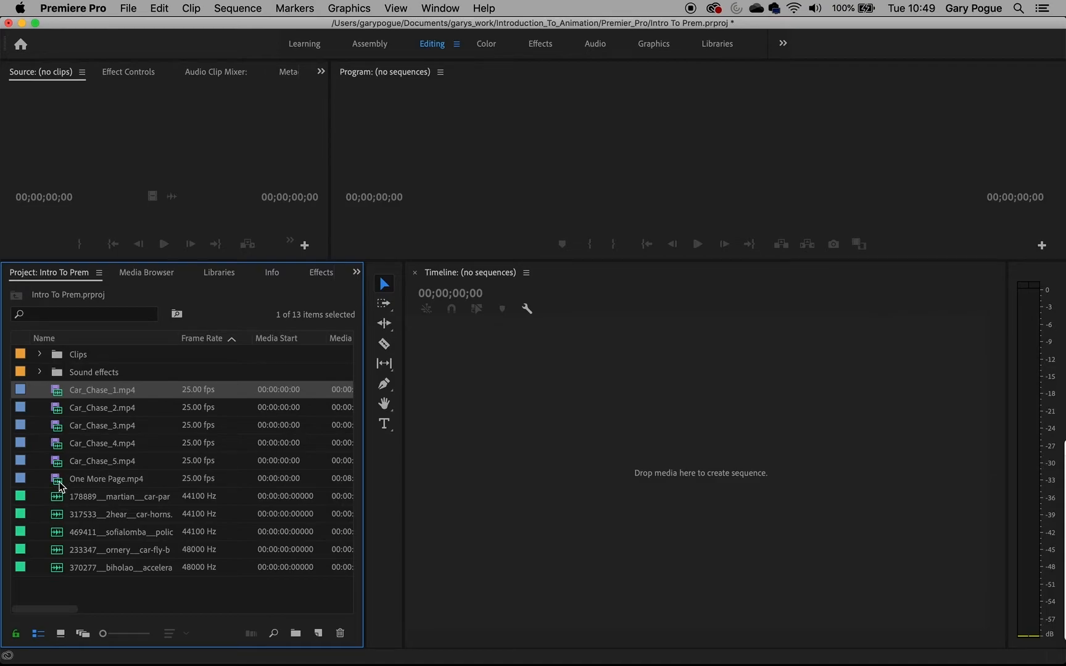
{"action": "left_click", "coordinate": [93, 480], "text": "shift"}
{"action": "left_click_drag", "start_coordinate": [100, 438], "coordinate": [82, 356]}
Move all five audio files into the Sound effects bin
{"action": "left_click", "coordinate": [95, 462]}
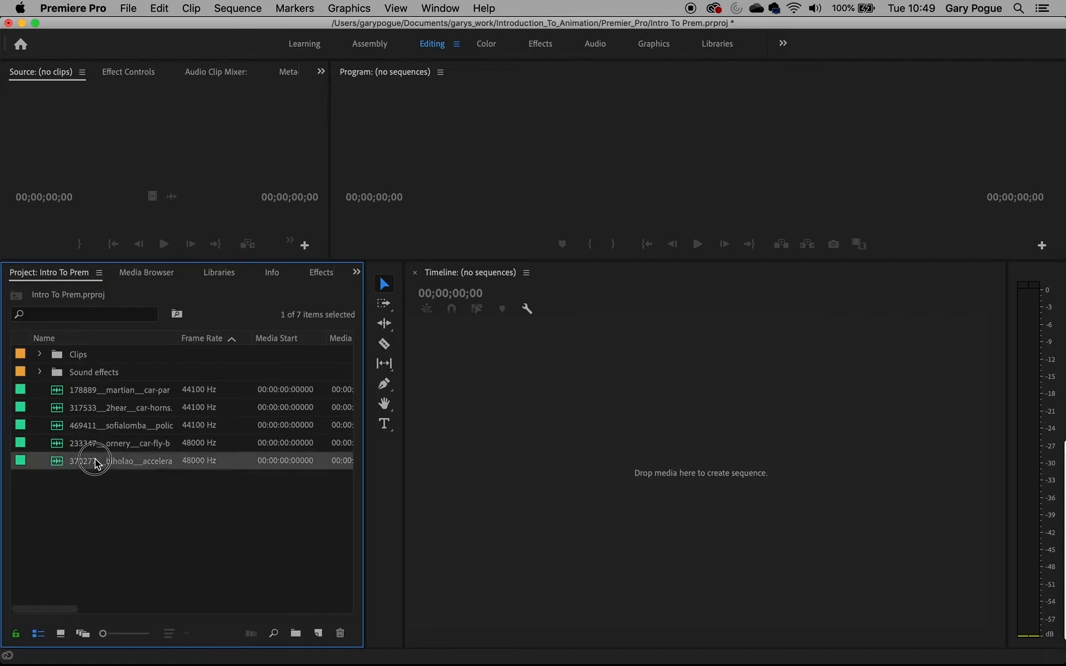
{"action": "left_click", "coordinate": [112, 395], "text": "shift"}
{"action": "left_click_drag", "start_coordinate": [112, 395], "coordinate": [93, 375]}
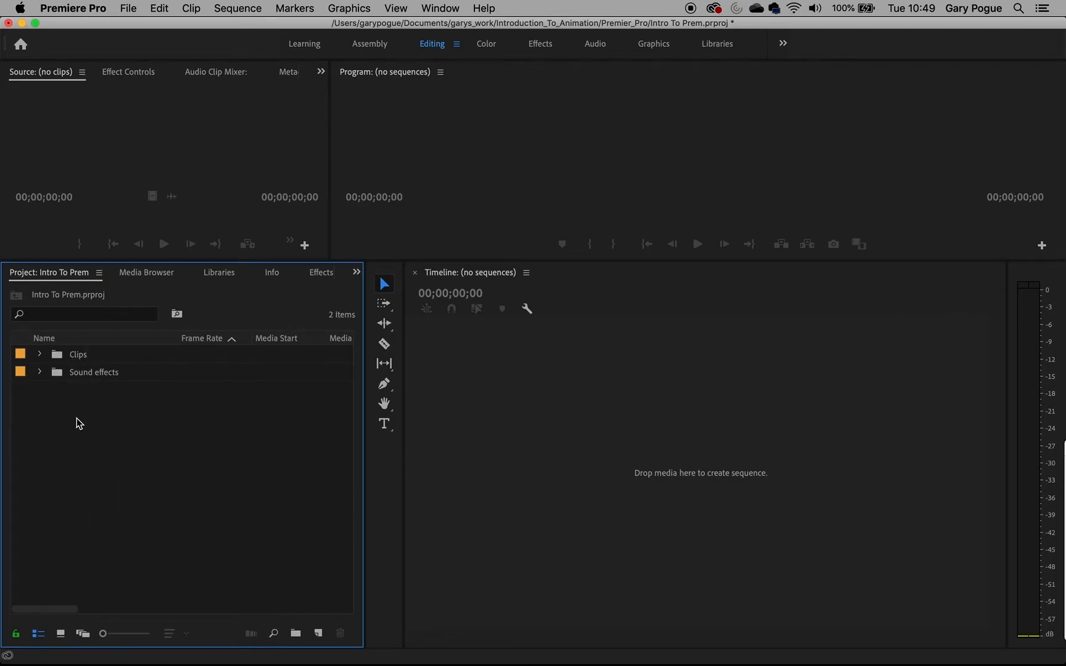
Open the Clips bin and create a sub-bin named scene 1 inside it
{"action": "left_click", "coordinate": [89, 360]}
{"action": "double_click", "coordinate": [89, 362]}
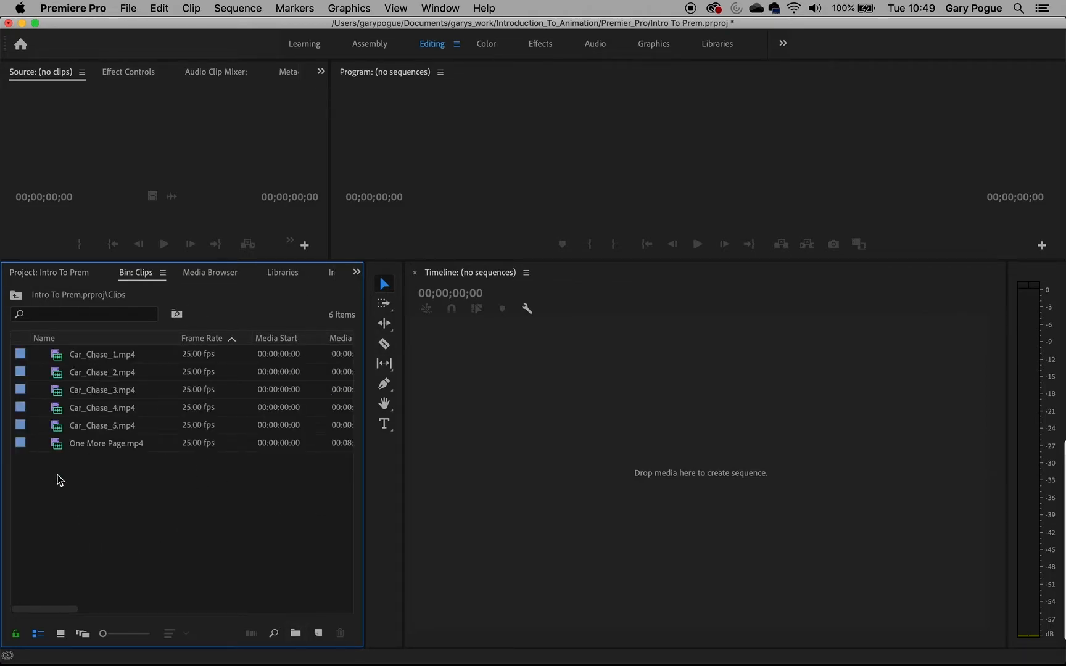
{"action": "right_click", "coordinate": [103, 507]}
{"action": "left_click", "coordinate": [173, 430]}
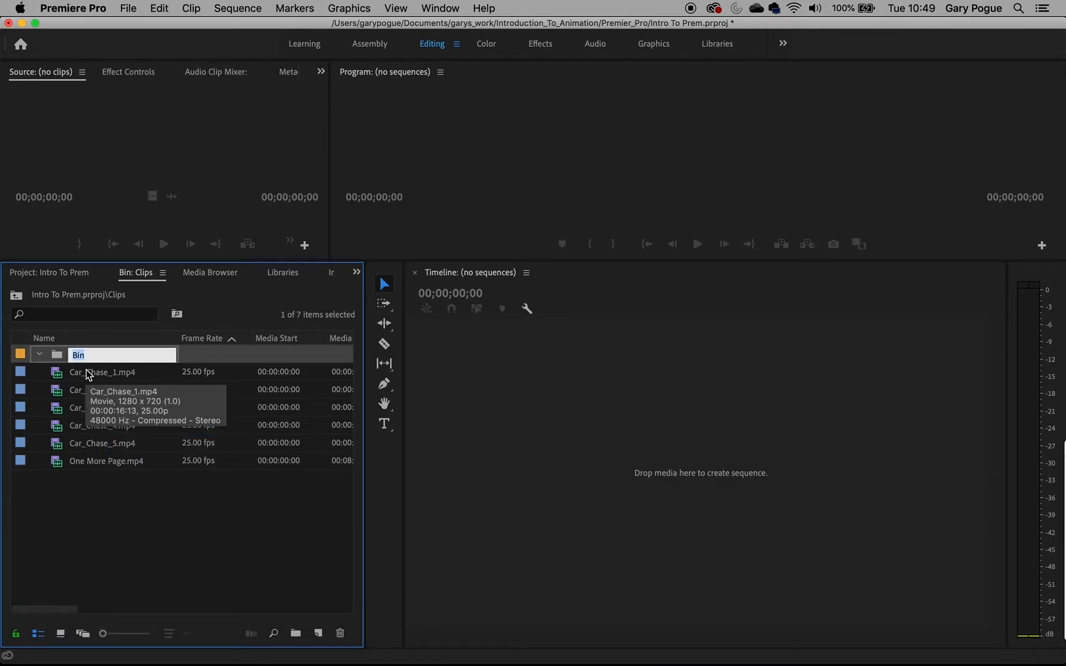
{"action": "key", "text": "BackSpace"}
{"action": "key", "text": "Tab"}
{"action": "left_click", "coordinate": [203, 543]}
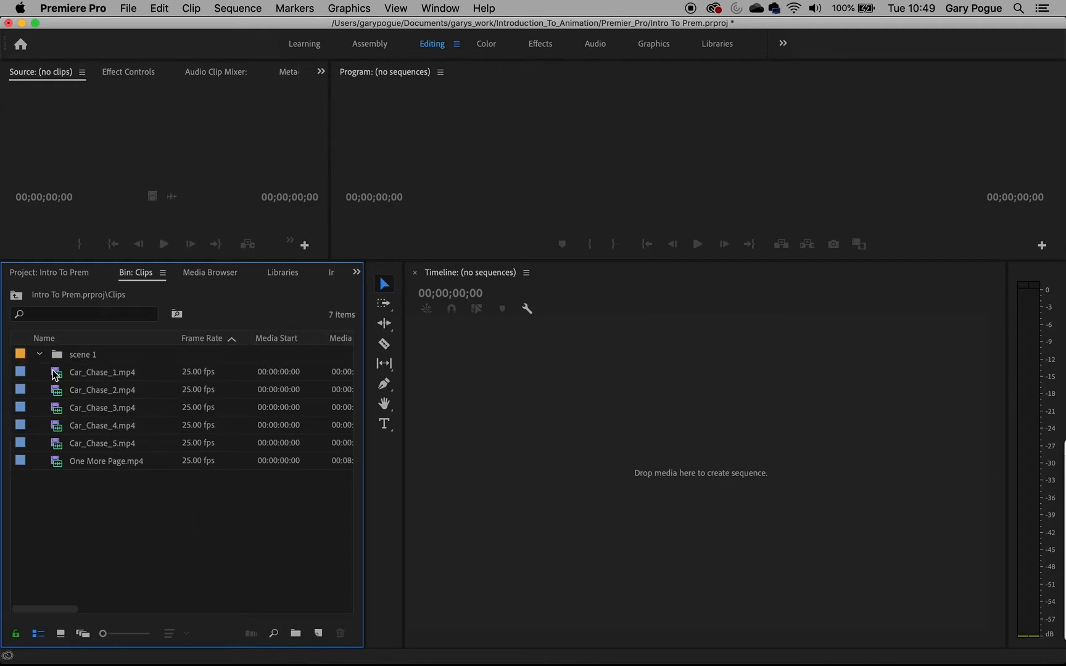
Try to move Car_Chase_1.mp4 through Car_Chase_4.mp4 into the scene 1 sub-bin
{"action": "left_click", "coordinate": [121, 378]}
{"action": "left_click", "coordinate": [112, 428]}
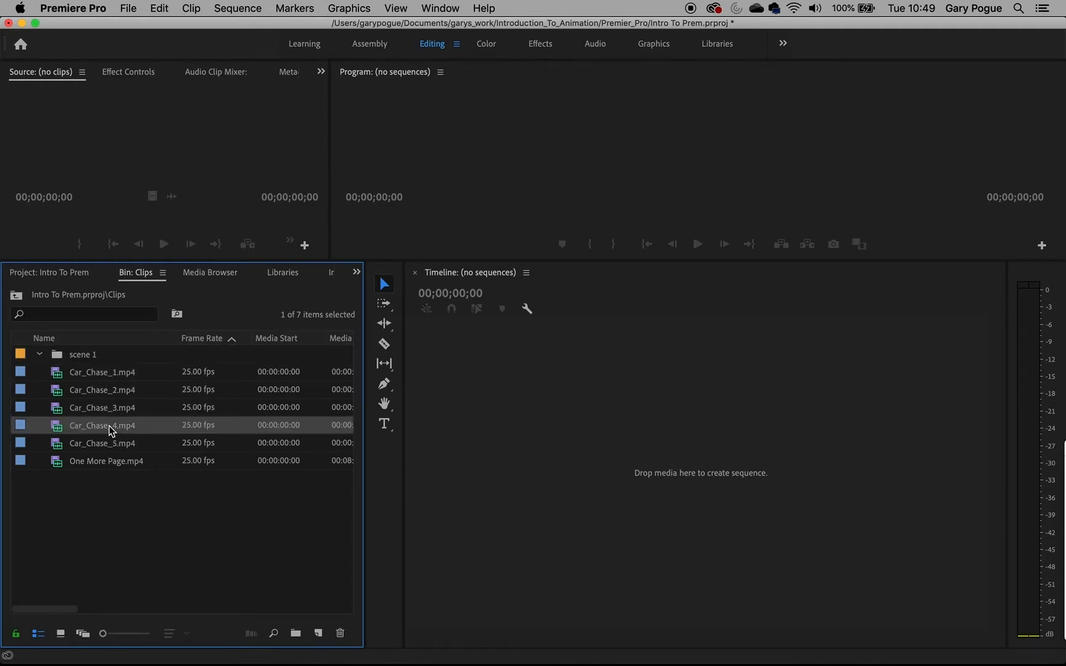
{"action": "left_click", "coordinate": [108, 373], "text": "shift"}
{"action": "left_click_drag", "start_coordinate": [106, 373], "coordinate": [93, 356]}
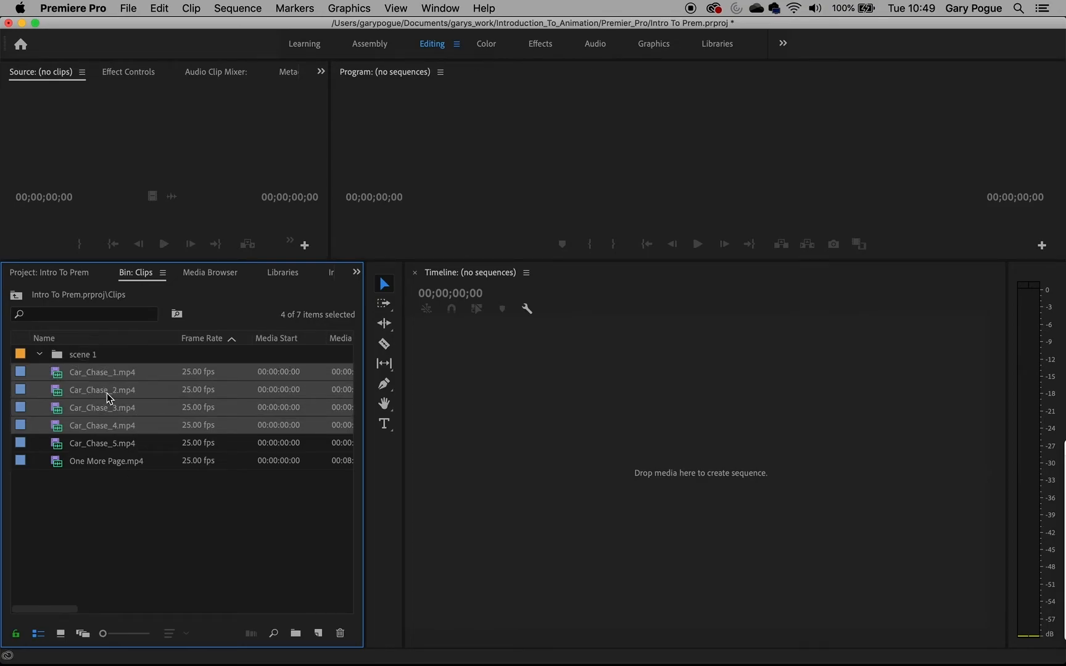
Delete the scene 1 sub-bin from the Clips bin
{"action": "right_click", "coordinate": [93, 357]}
{"action": "left_click", "coordinate": [81, 361]}
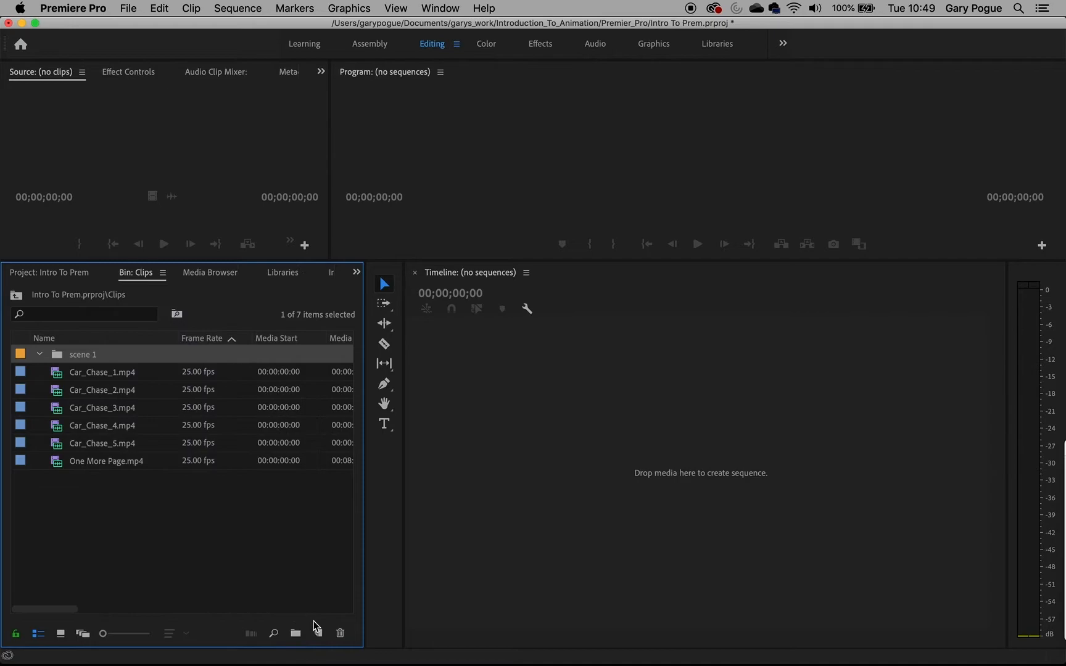
{"action": "left_click", "coordinate": [340, 633]}
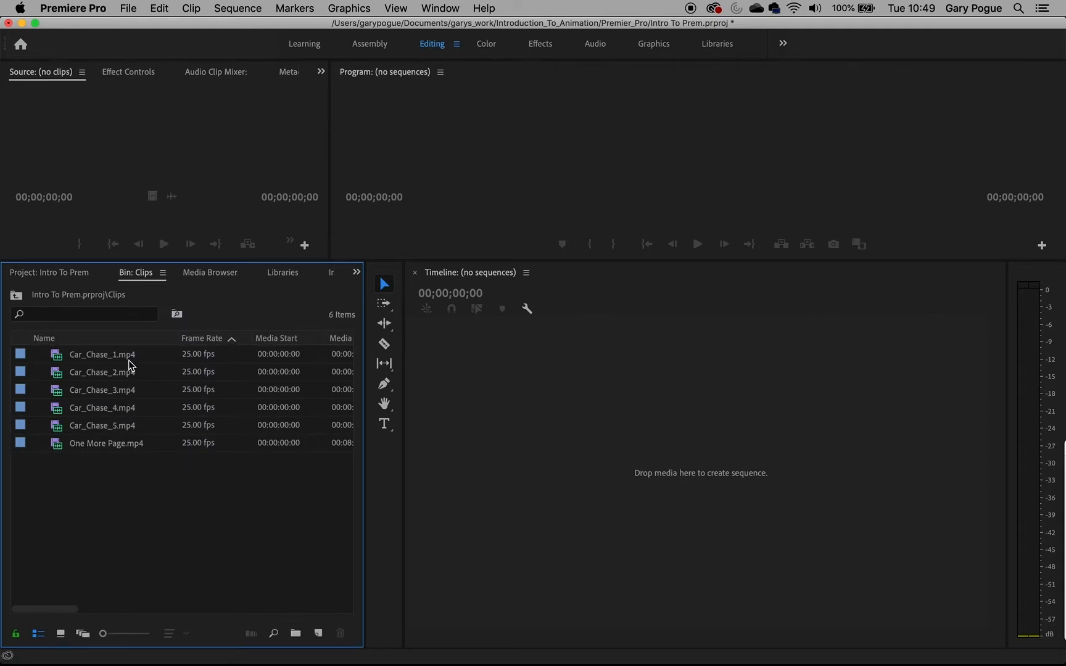
Enlarge the monitor area above the timeline and create a sequence from Car_Chase_1.mp4
{"action": "left_click_drag", "start_coordinate": [264, 262], "coordinate": [276, 370]}
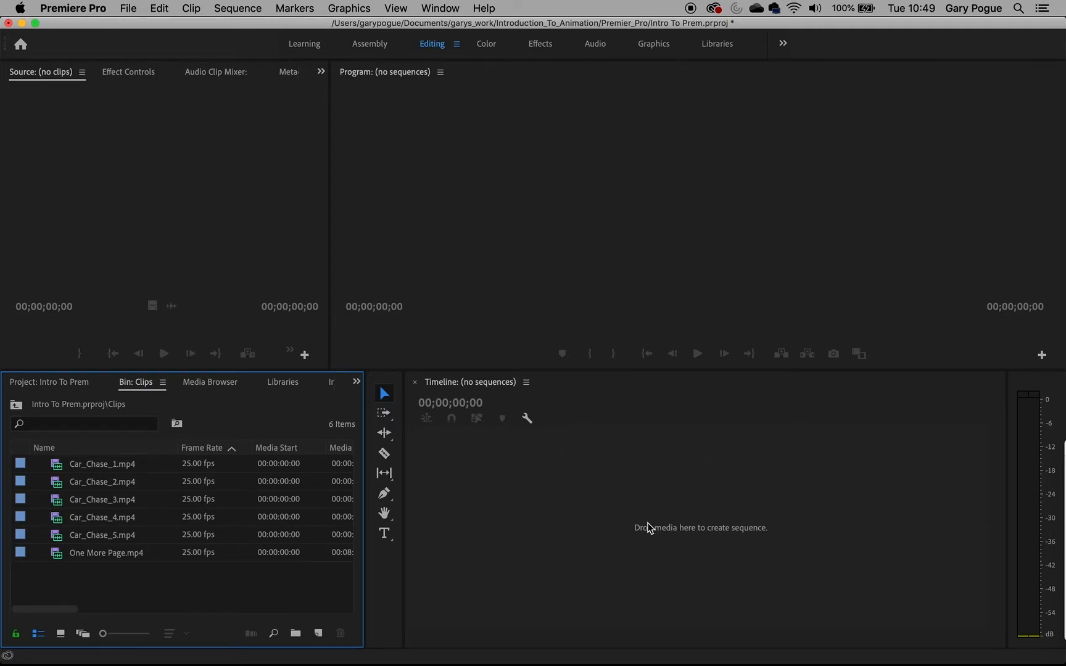
{"action": "left_click_drag", "start_coordinate": [542, 369], "coordinate": [543, 384]}
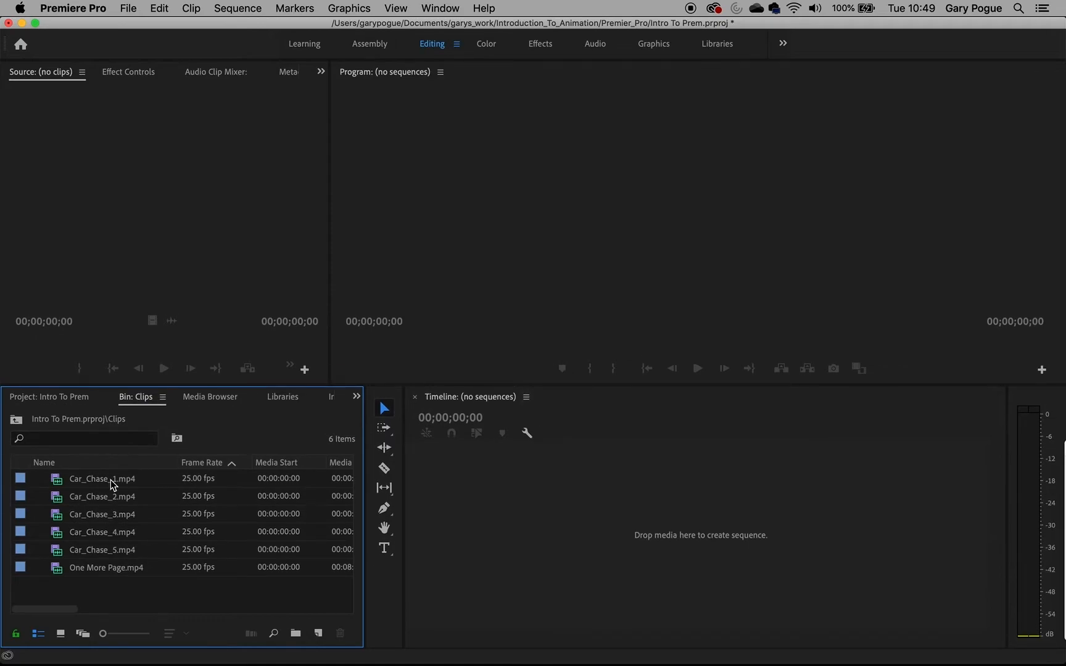
{"action": "left_click_drag", "start_coordinate": [103, 486], "coordinate": [467, 489]}
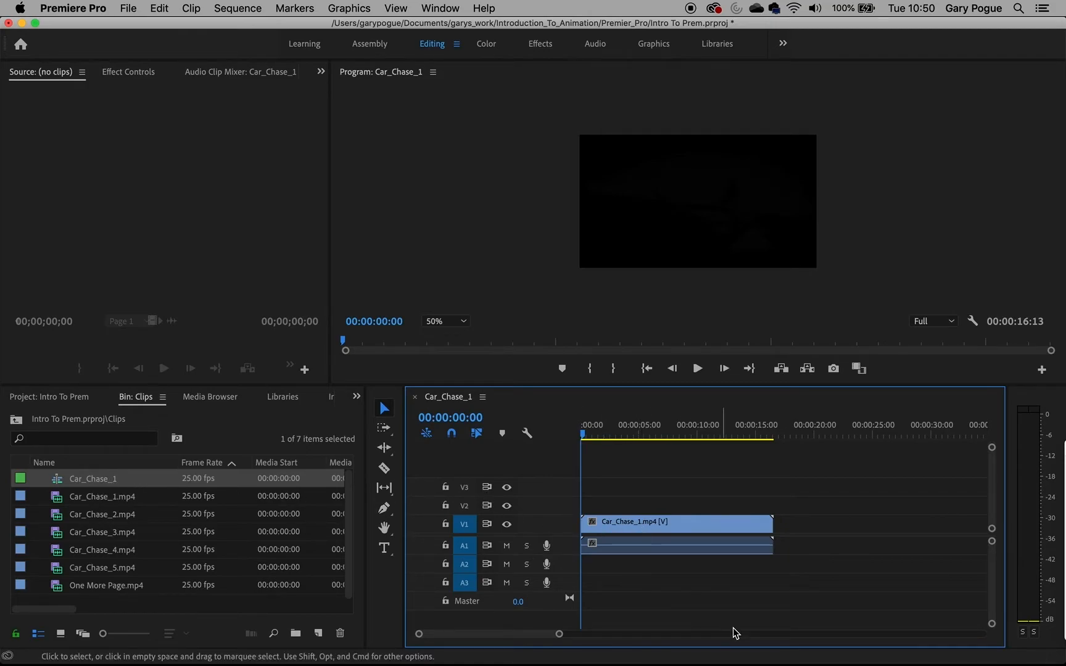
{"action": "left_click", "coordinate": [665, 533]}
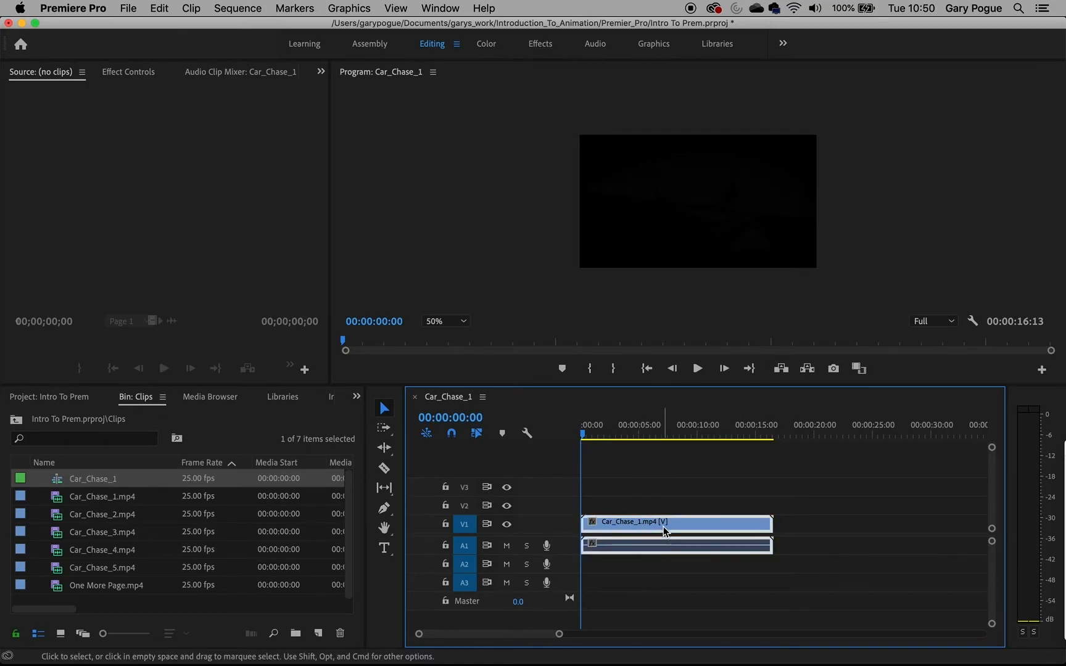
Widen the Clips bin to examine the clips' metadata columns, such as media duration and video info, and restore the timeline's width
{"action": "left_click_drag", "start_coordinate": [366, 512], "coordinate": [901, 524]}
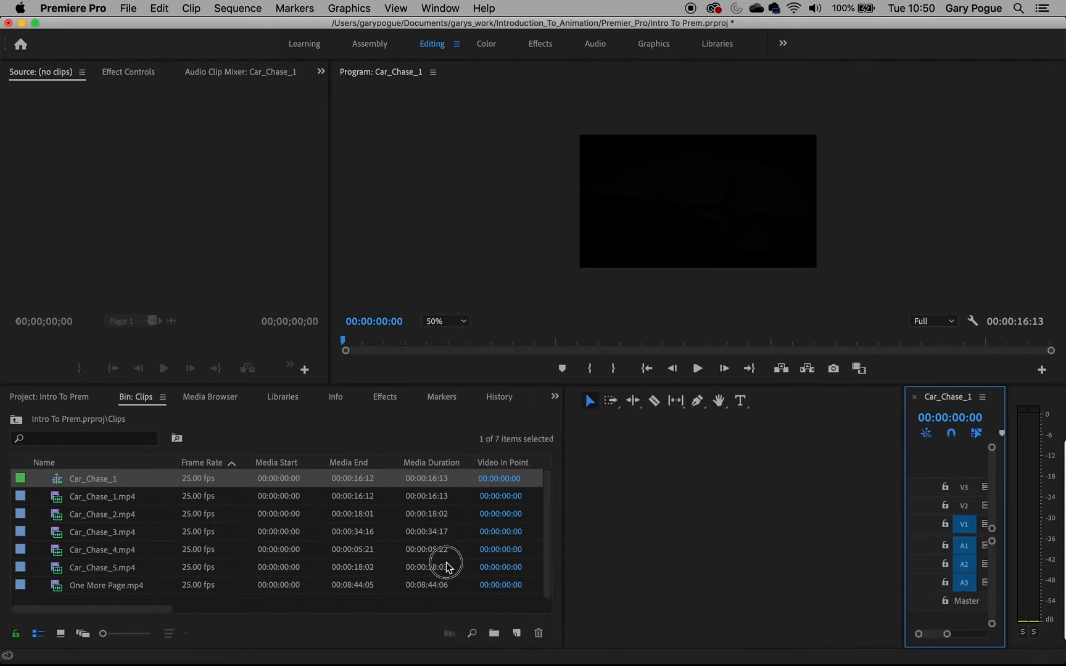
{"action": "left_click_drag", "start_coordinate": [446, 566], "coordinate": [326, 564]}
{"action": "left_click", "coordinate": [41, 610]}
{"action": "left_click_drag", "start_coordinate": [41, 613], "coordinate": [49, 611]}
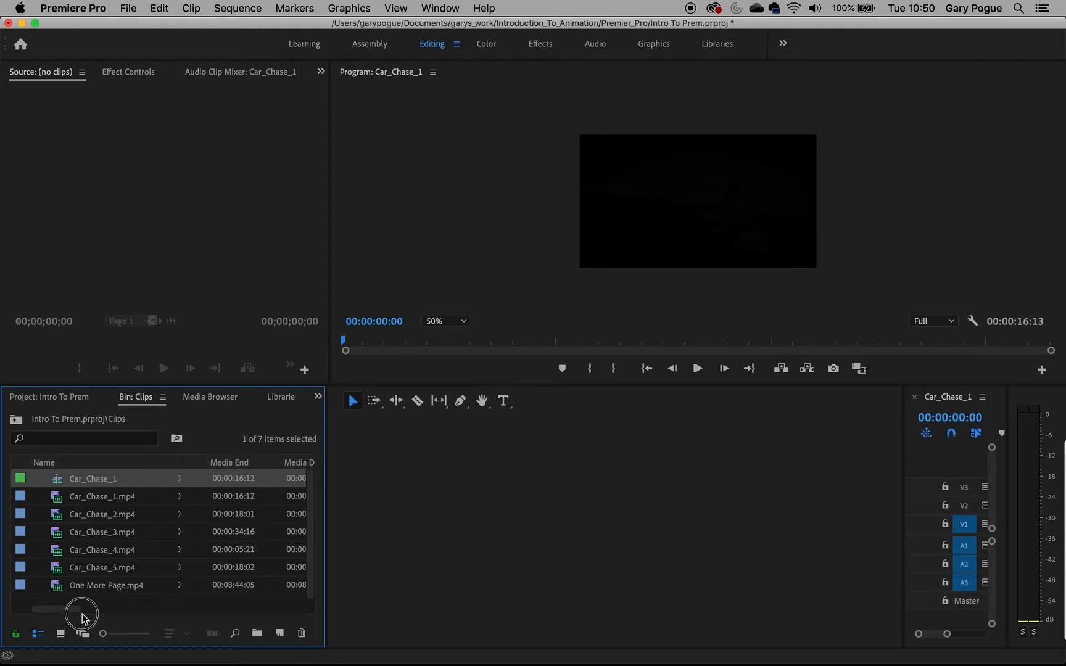
{"action": "left_click_drag", "start_coordinate": [67, 611], "coordinate": [164, 613]}
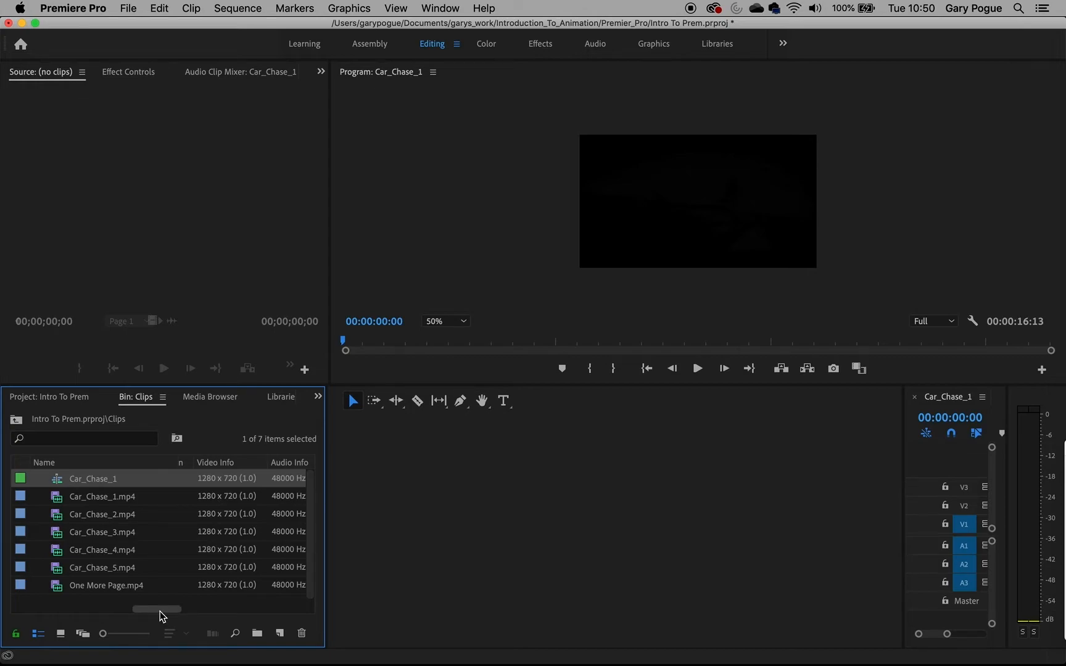
{"action": "left_click_drag", "start_coordinate": [160, 616], "coordinate": [95, 614]}
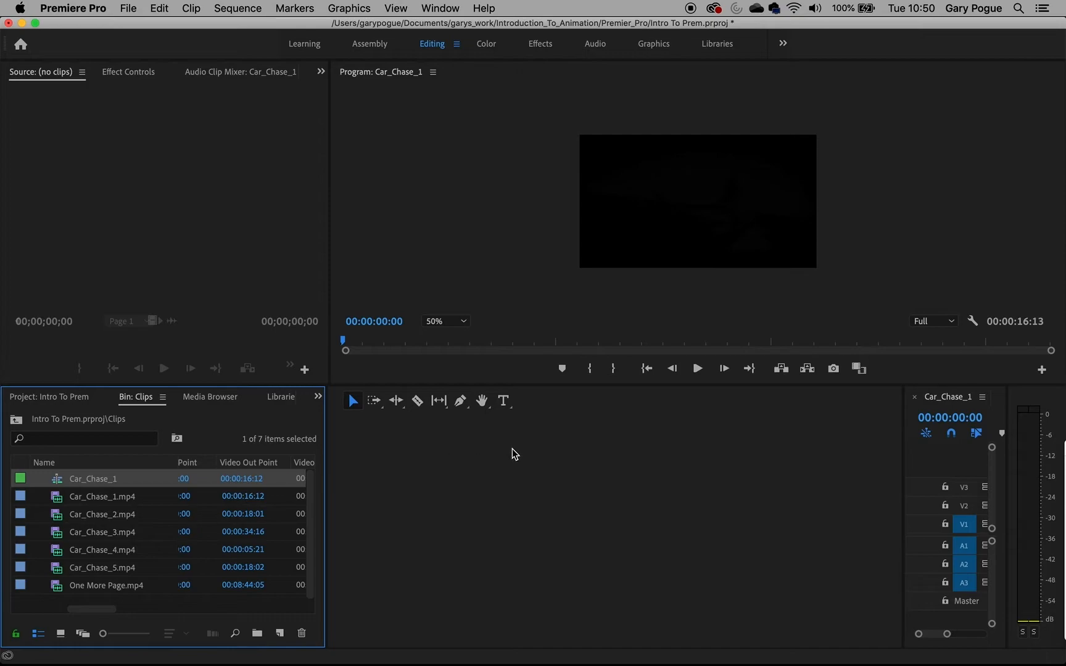
{"action": "left_click_drag", "start_coordinate": [899, 481], "coordinate": [356, 497]}
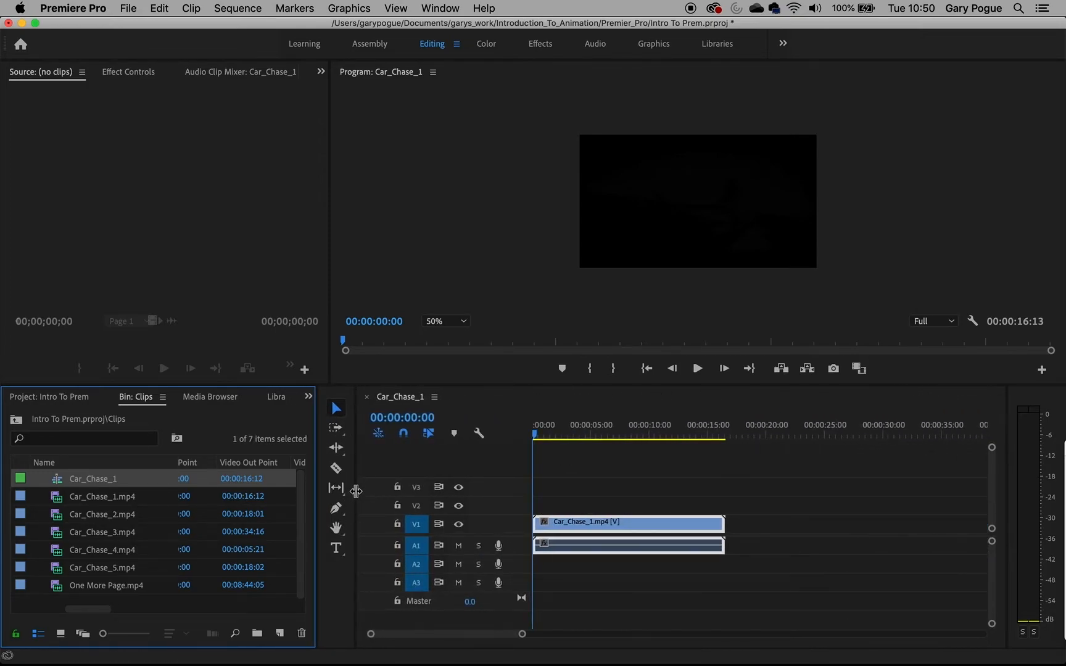
{"action": "left_click", "coordinate": [611, 287]}
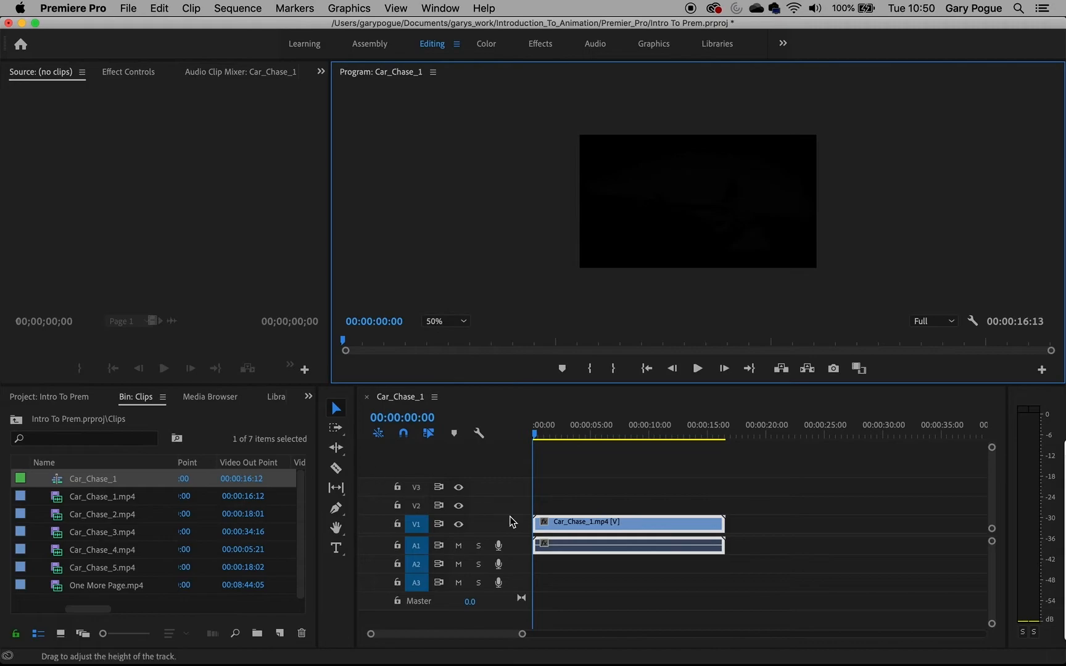
Open Car_Chase_1.mp4 in the Source Monitor and widen that monitor
{"action": "left_click", "coordinate": [97, 503]}
{"action": "left_click", "coordinate": [97, 503]}
{"action": "double_click", "coordinate": [113, 503]}
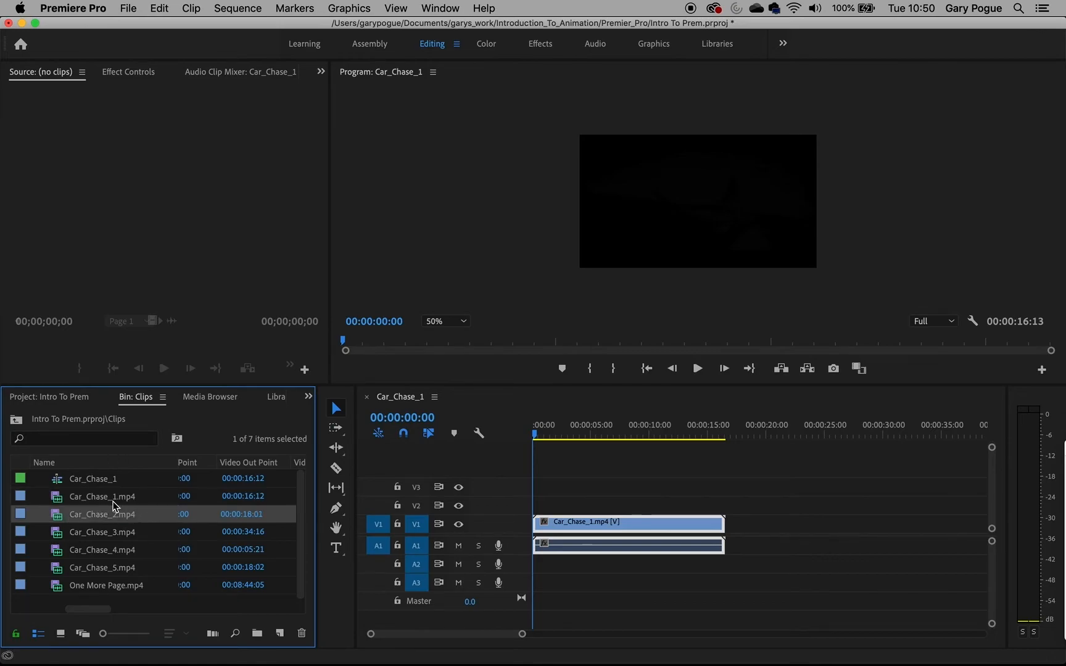
{"action": "left_click_drag", "start_coordinate": [330, 272], "coordinate": [434, 271]}
Find the last frame before the shot of the driver in Car_Chase_1.mp4 and mark the Out point at 00:00:07:18
{"action": "left_click_drag", "start_coordinate": [13, 339], "coordinate": [209, 347]}
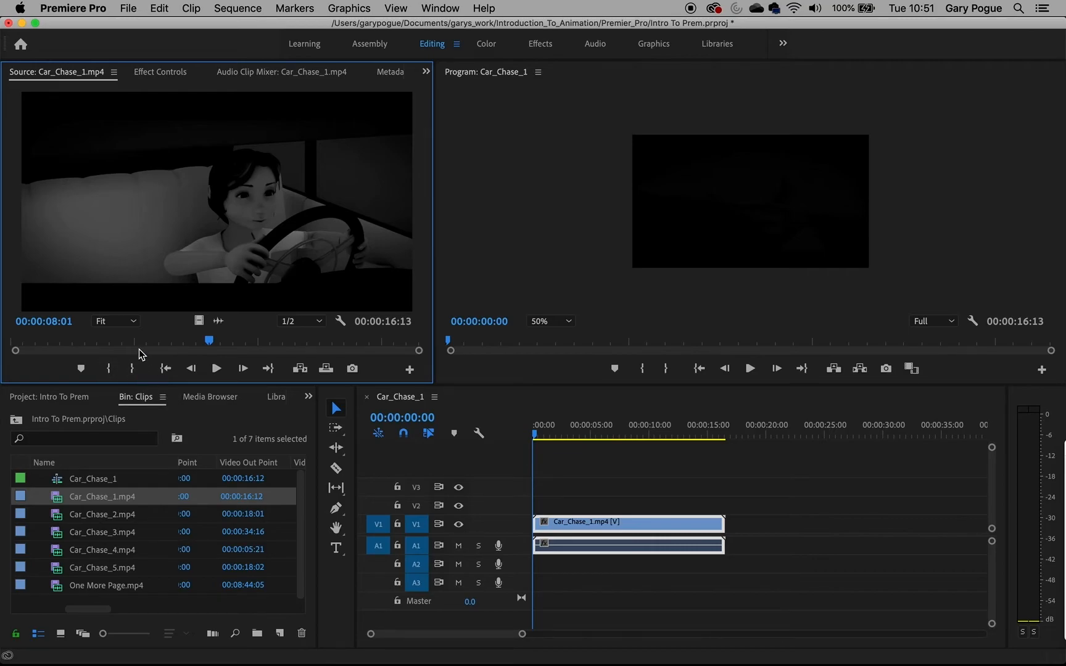
{"action": "mouse_move", "coordinate": [209, 343]}
{"action": "left_mouse_down"}
{"action": "mouse_move", "coordinate": [53, 351]}
{"action": "mouse_move", "coordinate": [12, 342]}
{"action": "mouse_move", "coordinate": [211, 349]}
{"action": "left_mouse_up"}
{"action": "key", "text": "Left"}
{"action": "key", "text": "Left"}
{"action": "key", "text": "Right"}
{"action": "key", "text": "Left"}
{"action": "key", "text": "Right"}
{"action": "key", "text": "Left"}
{"action": "key", "text": "Right"}
{"action": "key", "text": "Left"}
{"action": "key", "text": "Right"}
{"action": "key", "text": "Left"}
{"action": "key", "text": "Right"}
{"action": "key", "text": "Left"}
{"action": "key", "text": "Right"}
{"action": "key", "text": "Left"}
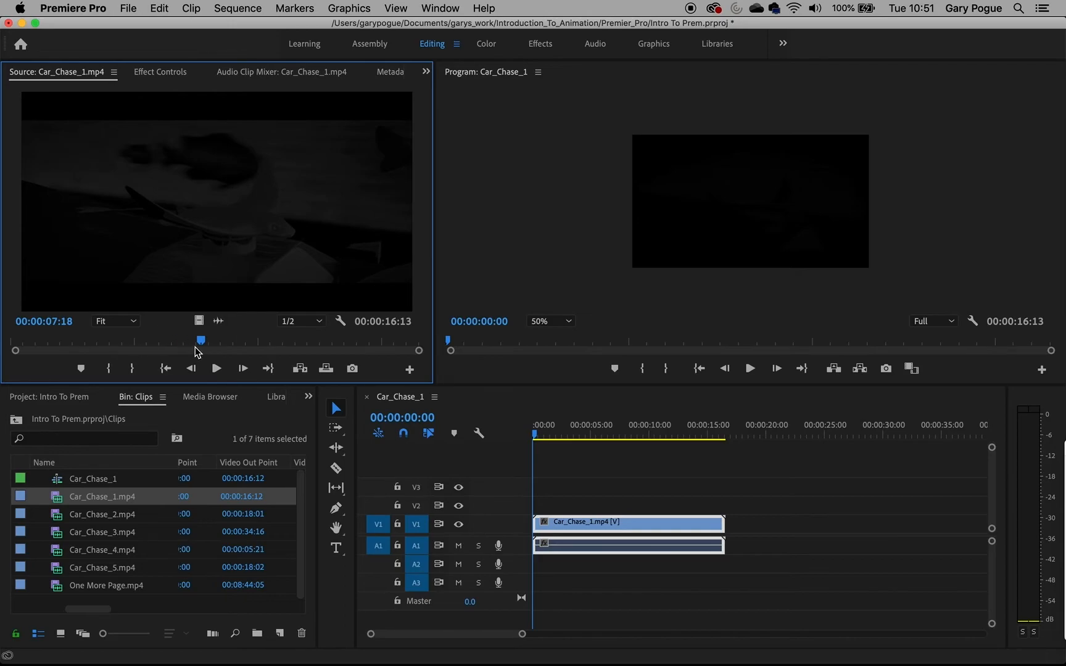
{"action": "key", "text": "o"}
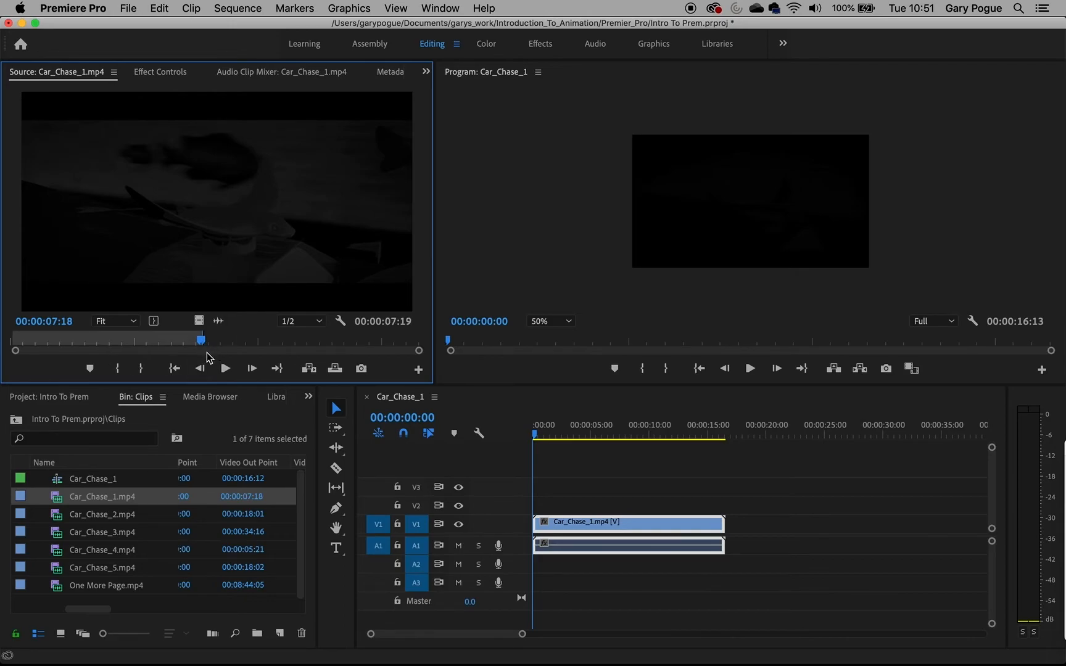
Mark the source clip's In point at 00:00:01:00 and place only the video of the marked range on track V3 at about 15 seconds
{"action": "left_click_drag", "start_coordinate": [204, 343], "coordinate": [39, 351]}
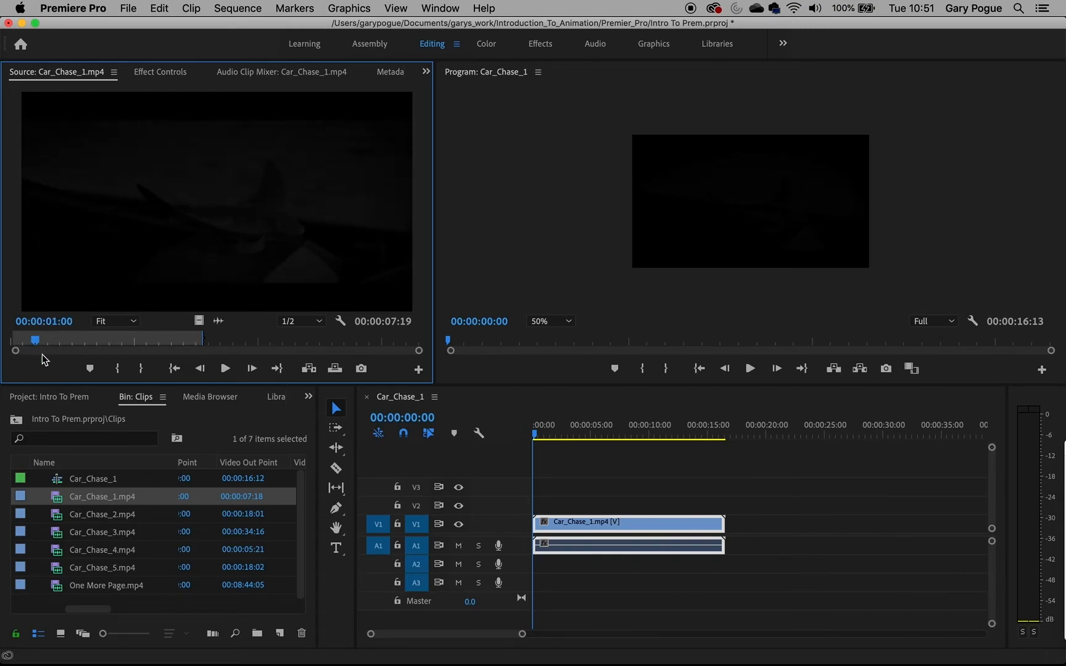
{"action": "key", "text": "i"}
{"action": "left_click_drag", "start_coordinate": [57, 338], "coordinate": [93, 346]}
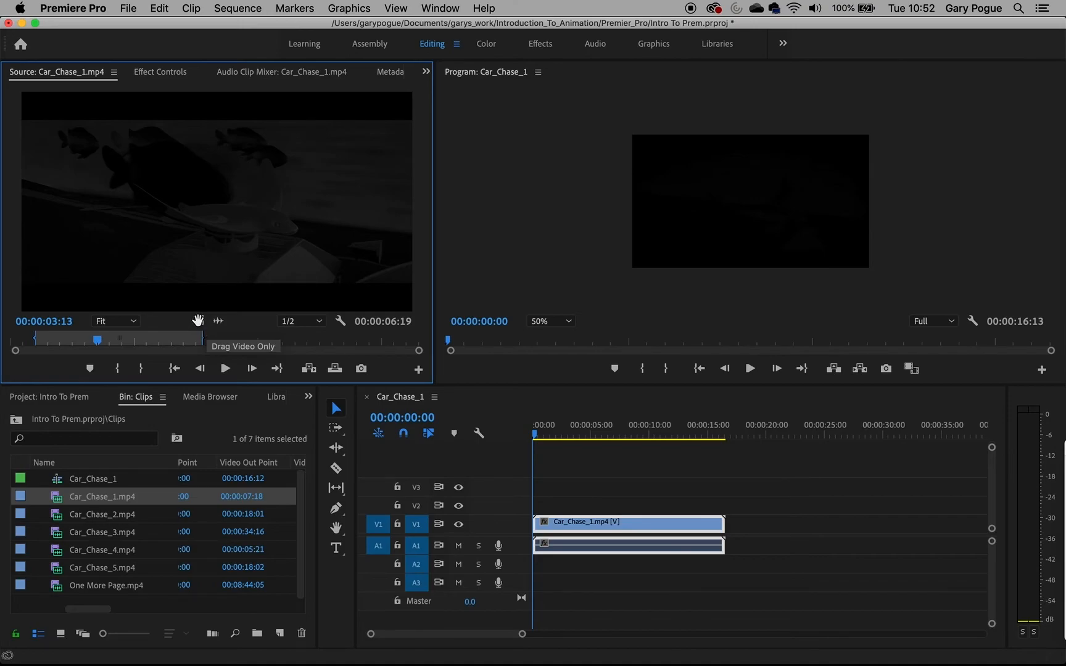
{"action": "left_click_drag", "start_coordinate": [197, 321], "coordinate": [717, 493]}
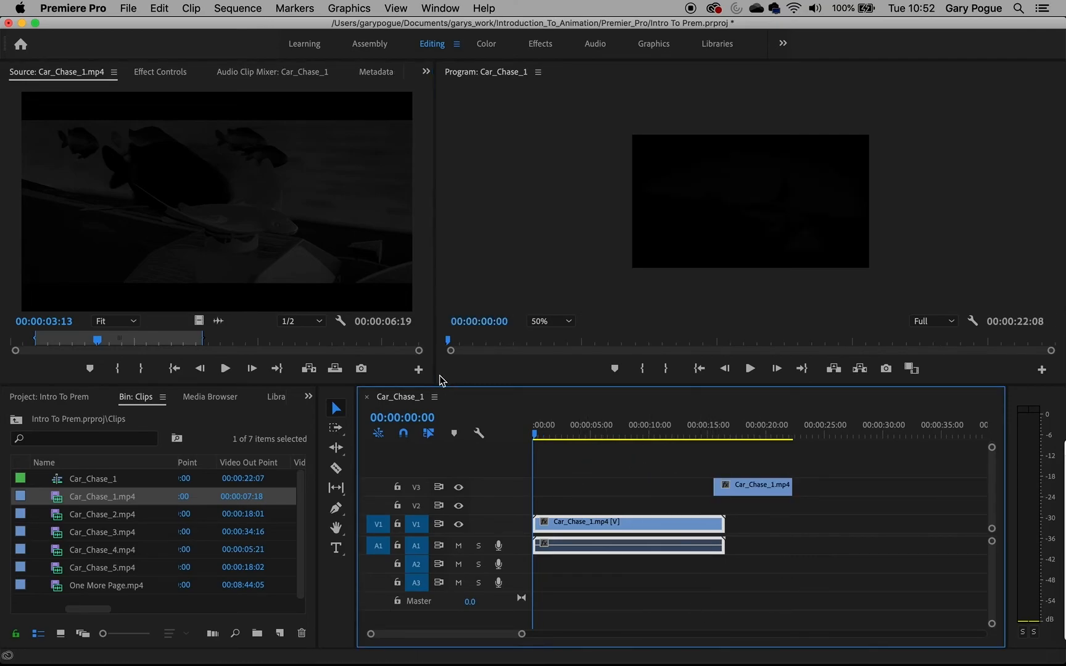
Move the sequence playhead to 00:00:17:18, clear the clip selection, and increase the height of audio track A1
{"action": "mouse_move", "coordinate": [746, 439]}
{"action": "left_mouse_down"}
{"action": "mouse_move", "coordinate": [694, 438]}
{"action": "mouse_move", "coordinate": [783, 440]}
{"action": "mouse_move", "coordinate": [740, 438]}
{"action": "left_mouse_up"}
{"action": "left_click", "coordinate": [666, 610]}
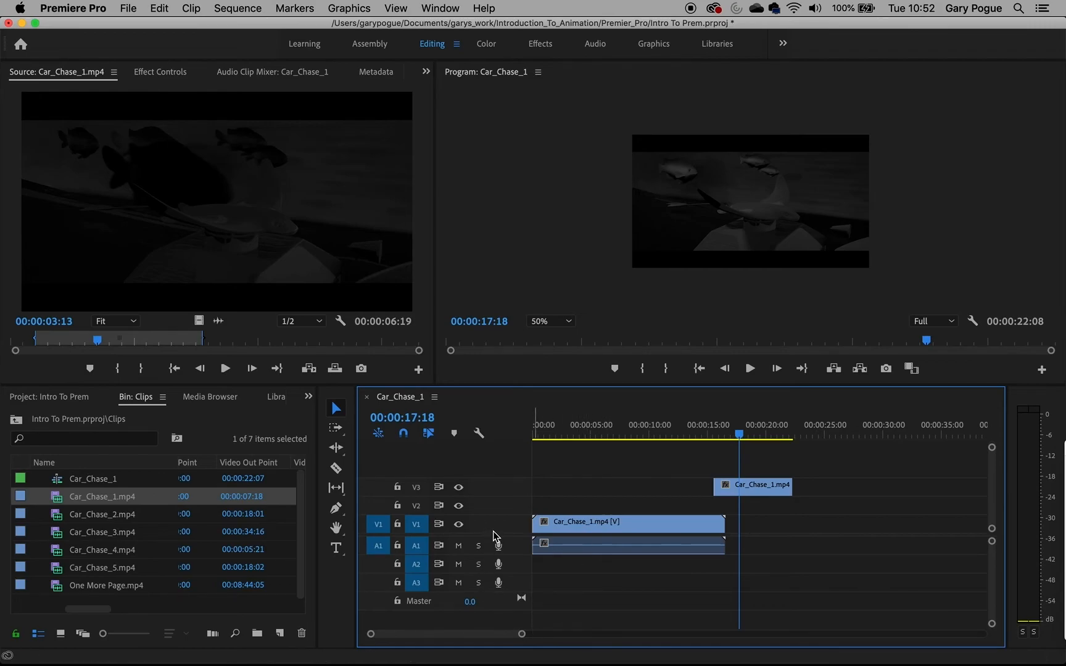
{"action": "left_click_drag", "start_coordinate": [495, 534], "coordinate": [495, 537]}
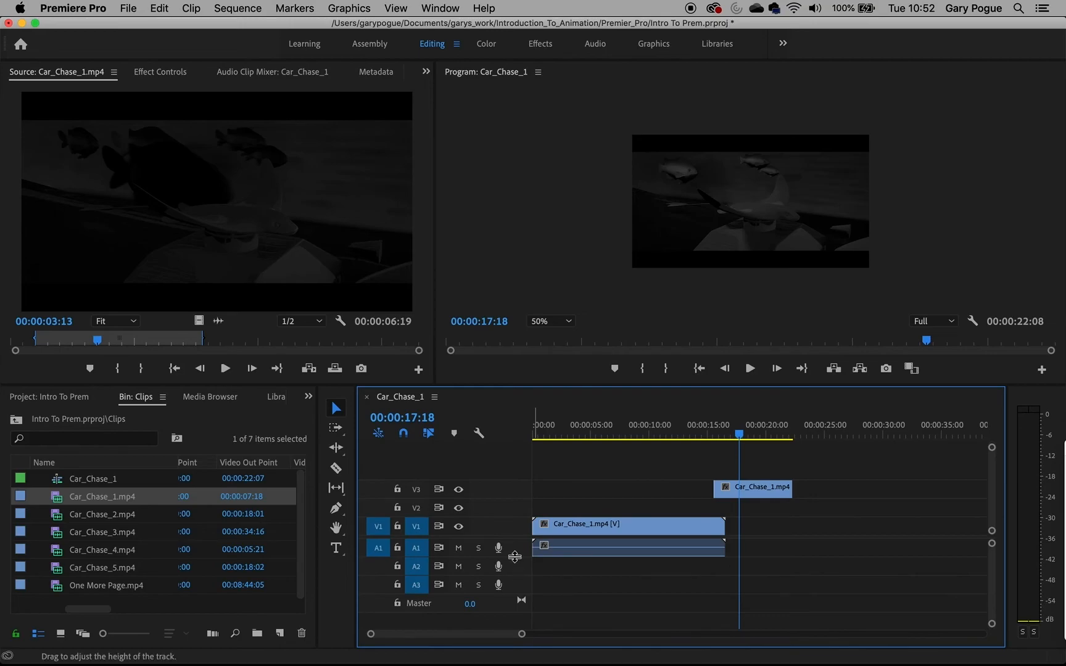
{"action": "left_click_drag", "start_coordinate": [511, 555], "coordinate": [508, 575]}
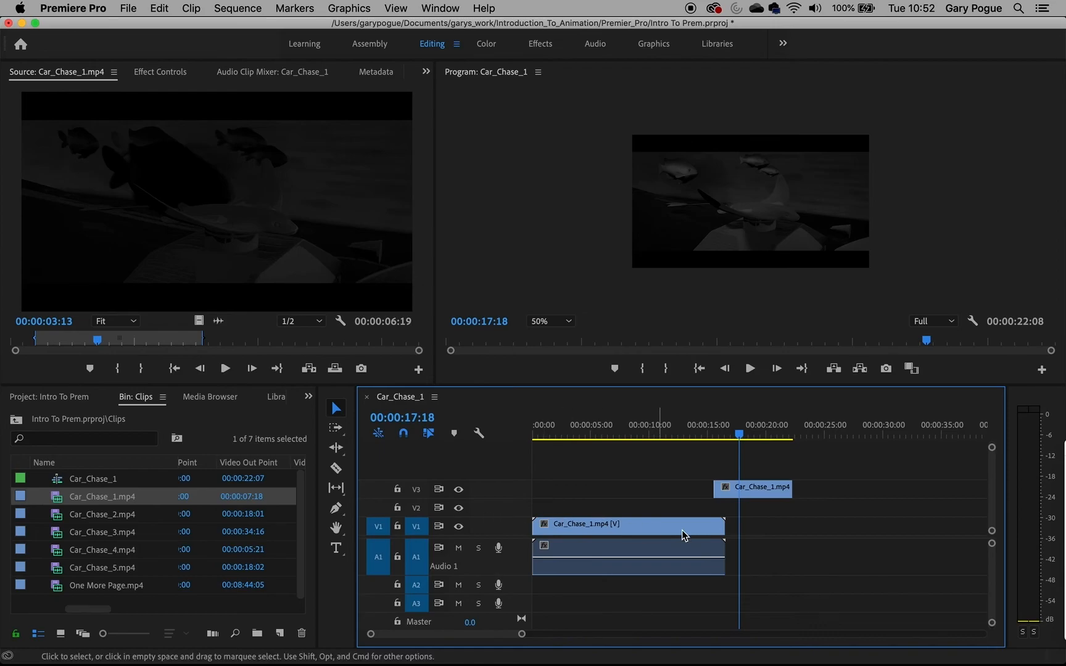
Delete the full-length Car_Chase_1.mp4 clip from the sequence and move the trimmed video-only clip to the start of track V1
{"action": "left_click_drag", "start_coordinate": [770, 491], "coordinate": [620, 513]}
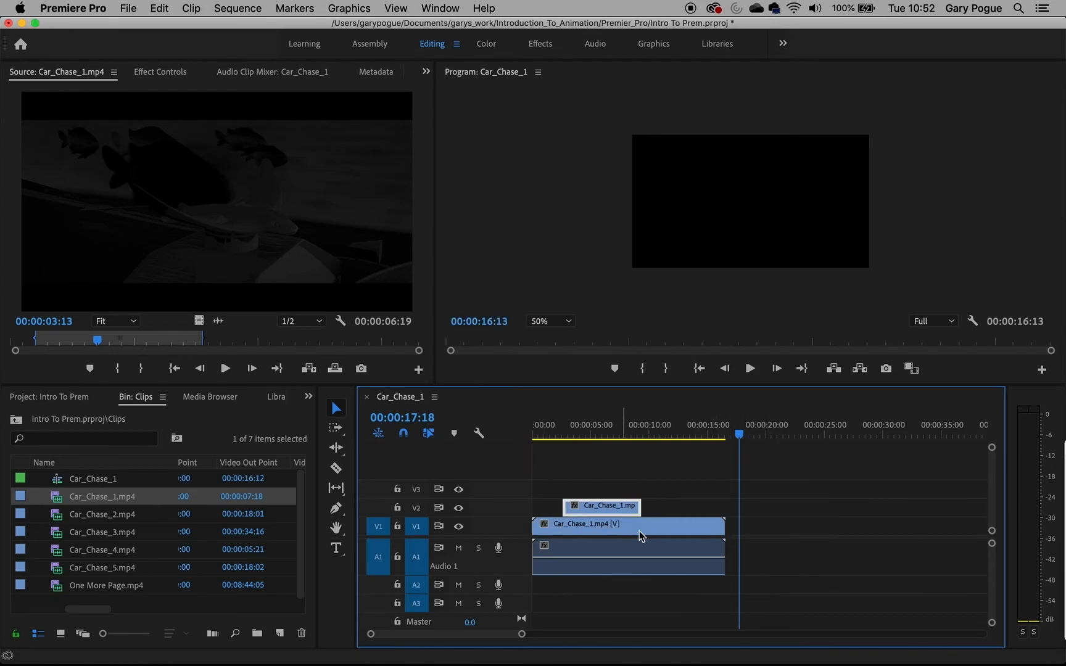
{"action": "left_click", "coordinate": [666, 558]}
{"action": "key", "text": "Delete"}
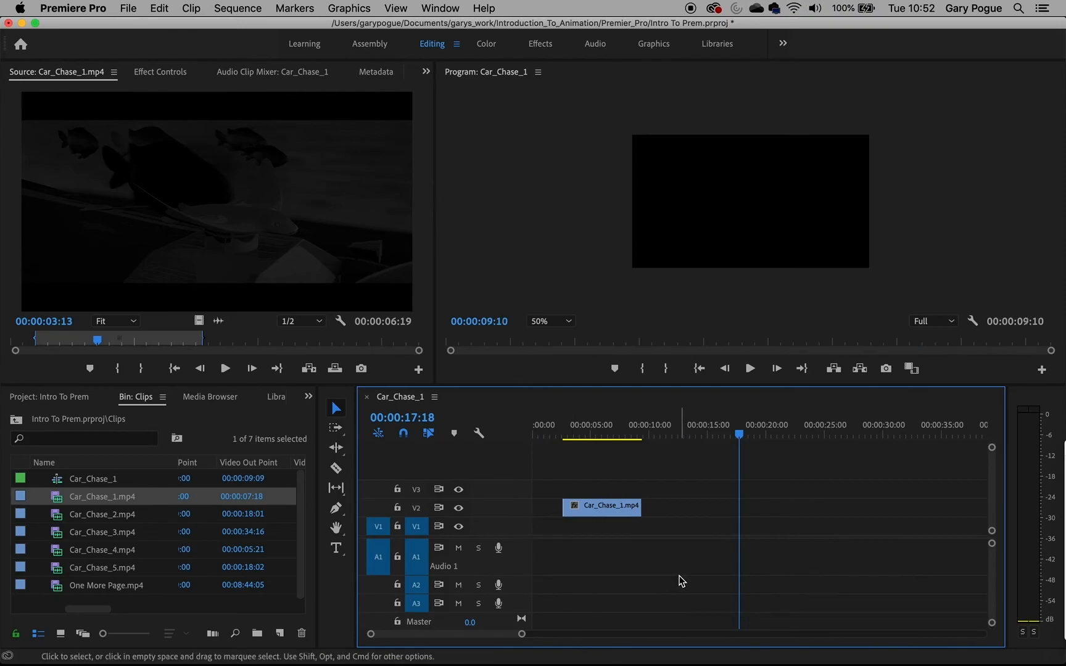
{"action": "left_click_drag", "start_coordinate": [612, 512], "coordinate": [559, 531]}
Play the sequence from its start and stop at 00:00:04:14
{"action": "left_click_drag", "start_coordinate": [672, 431], "coordinate": [475, 435]}
{"action": "key", "text": "space"}
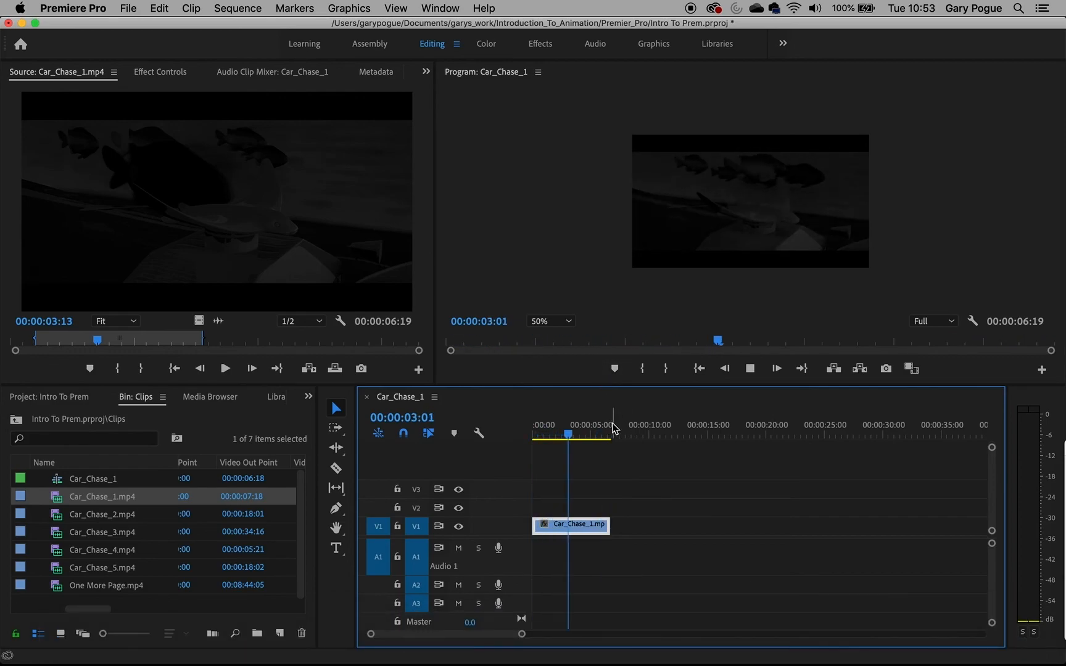
{"action": "key", "text": "space"}
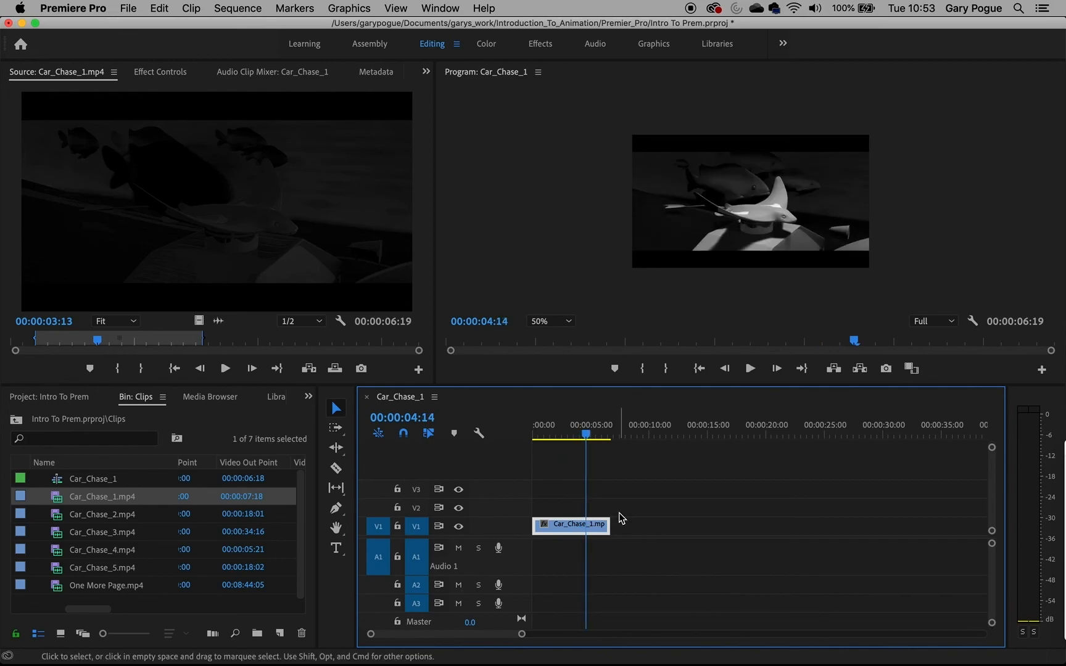
Enlarge the monitor area further and set the Program Monitor's zoom level to Fit
{"action": "left_click", "coordinate": [567, 321]}
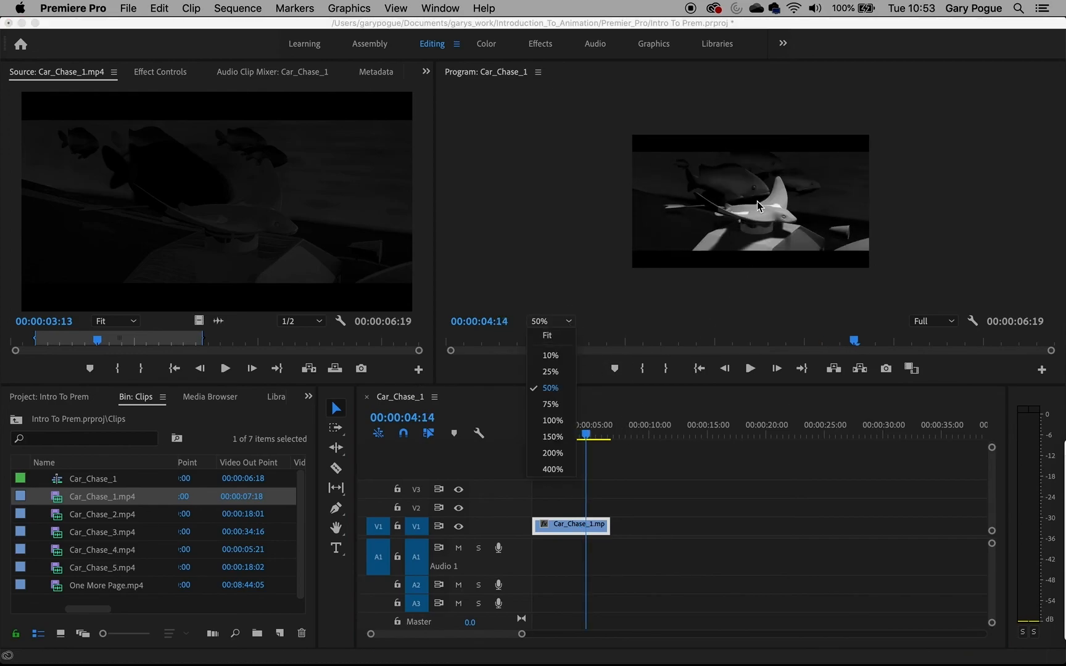
{"action": "left_click", "coordinate": [572, 422]}
{"action": "left_click_drag", "start_coordinate": [650, 386], "coordinate": [649, 448]}
{"action": "left_click", "coordinate": [570, 387]}
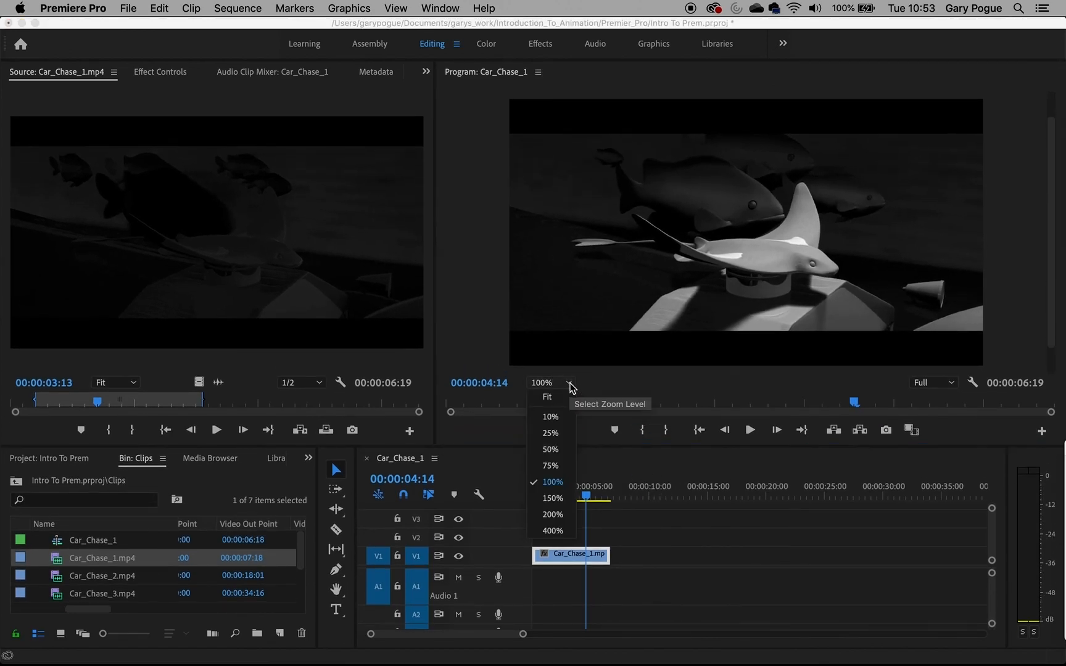
{"action": "left_click", "coordinate": [559, 398]}
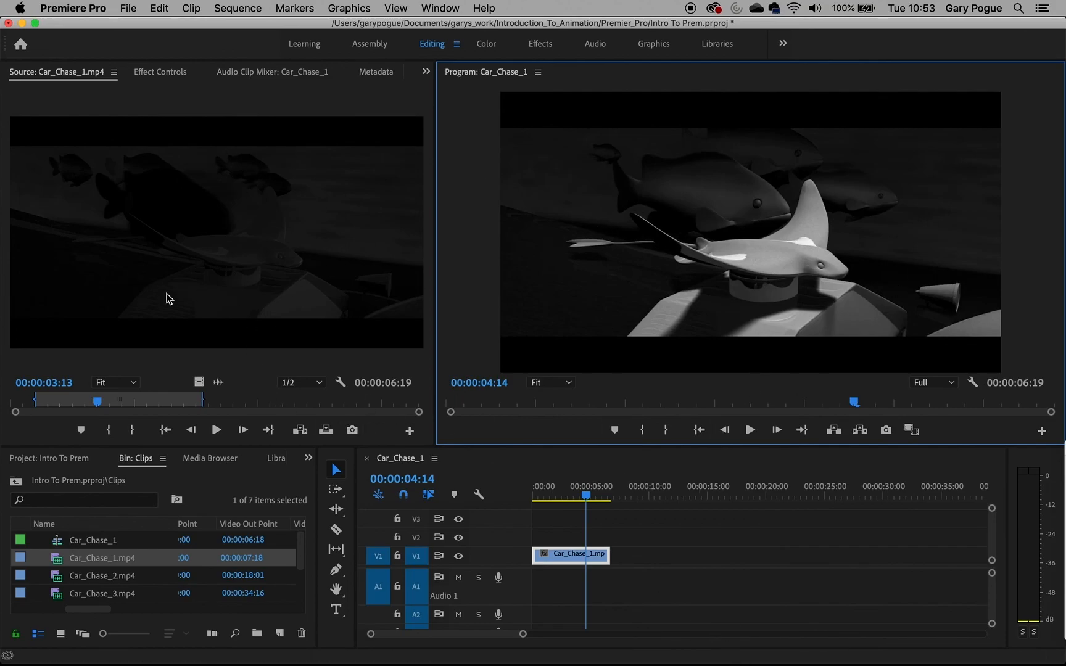
Move the Source Monitor playhead to 00:00:05:19 to view that frame of Car_Chase_1.mp4
{"action": "left_click", "coordinate": [148, 405]}
{"action": "left_click", "coordinate": [151, 408]}
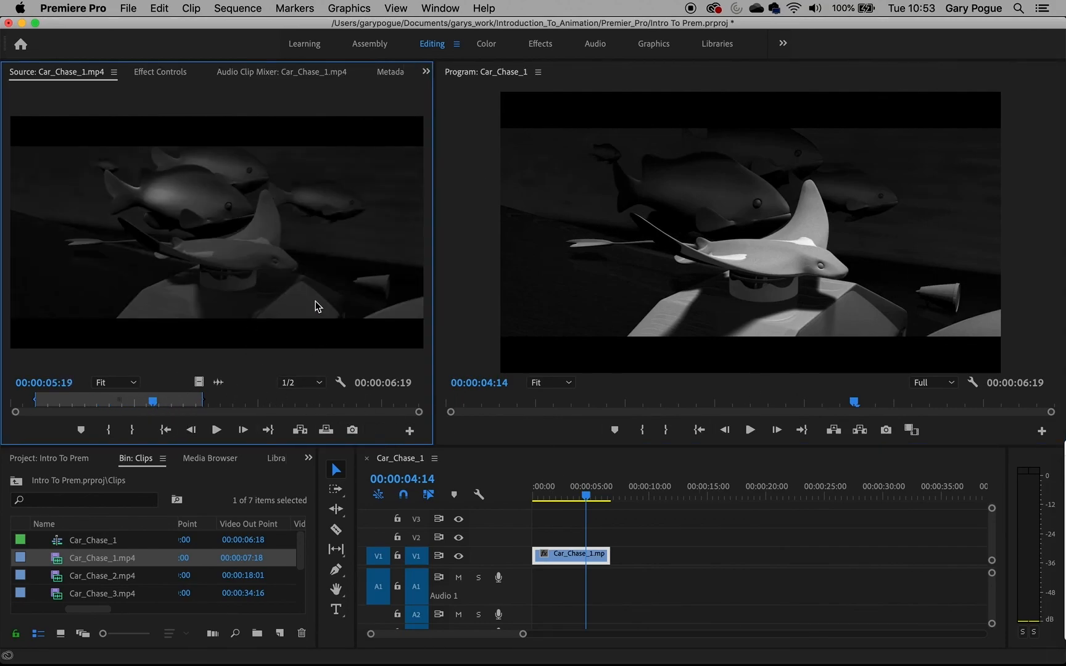